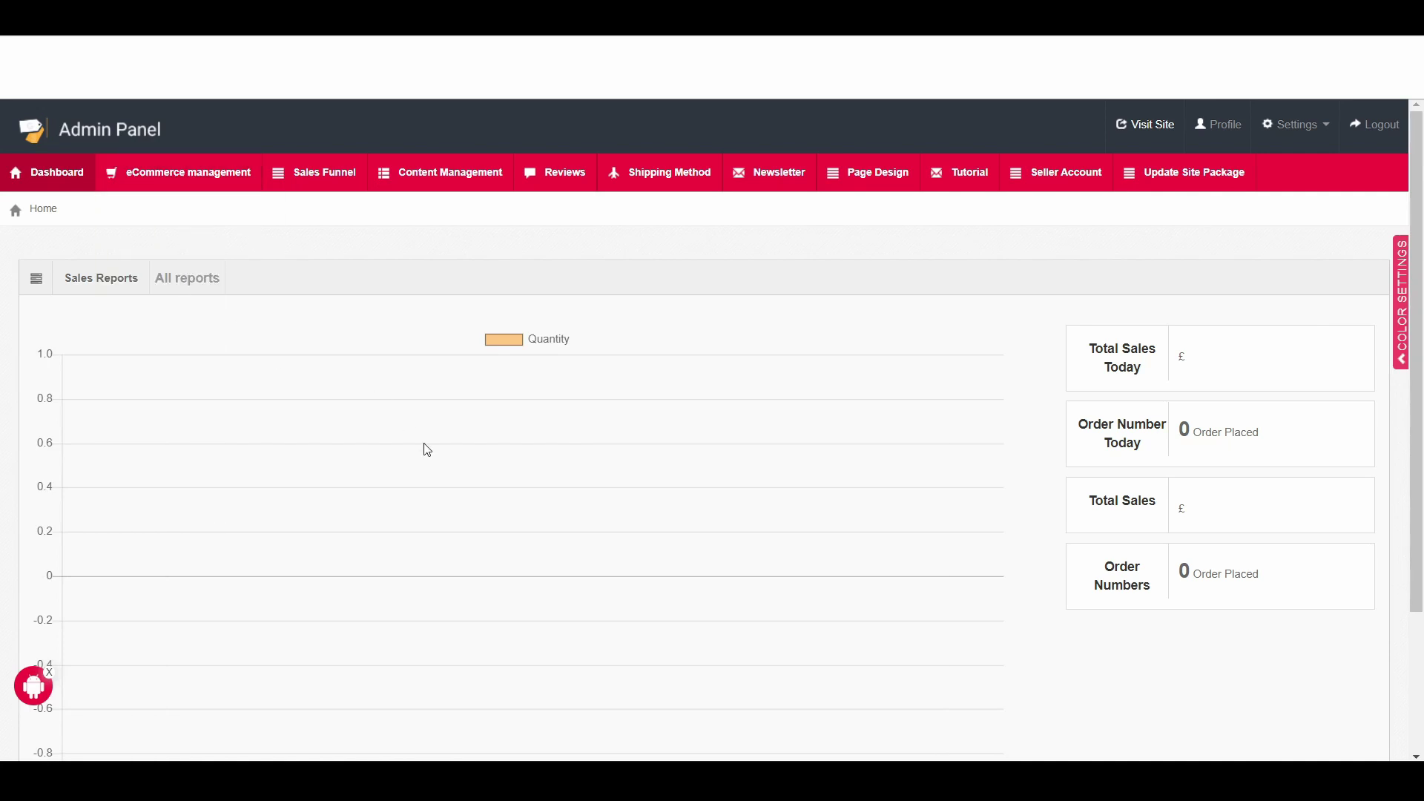
Add a new page titled 'About Us' from Page Design and save it with Update.
{"action": "mouse_move", "coordinate": [872, 185]}
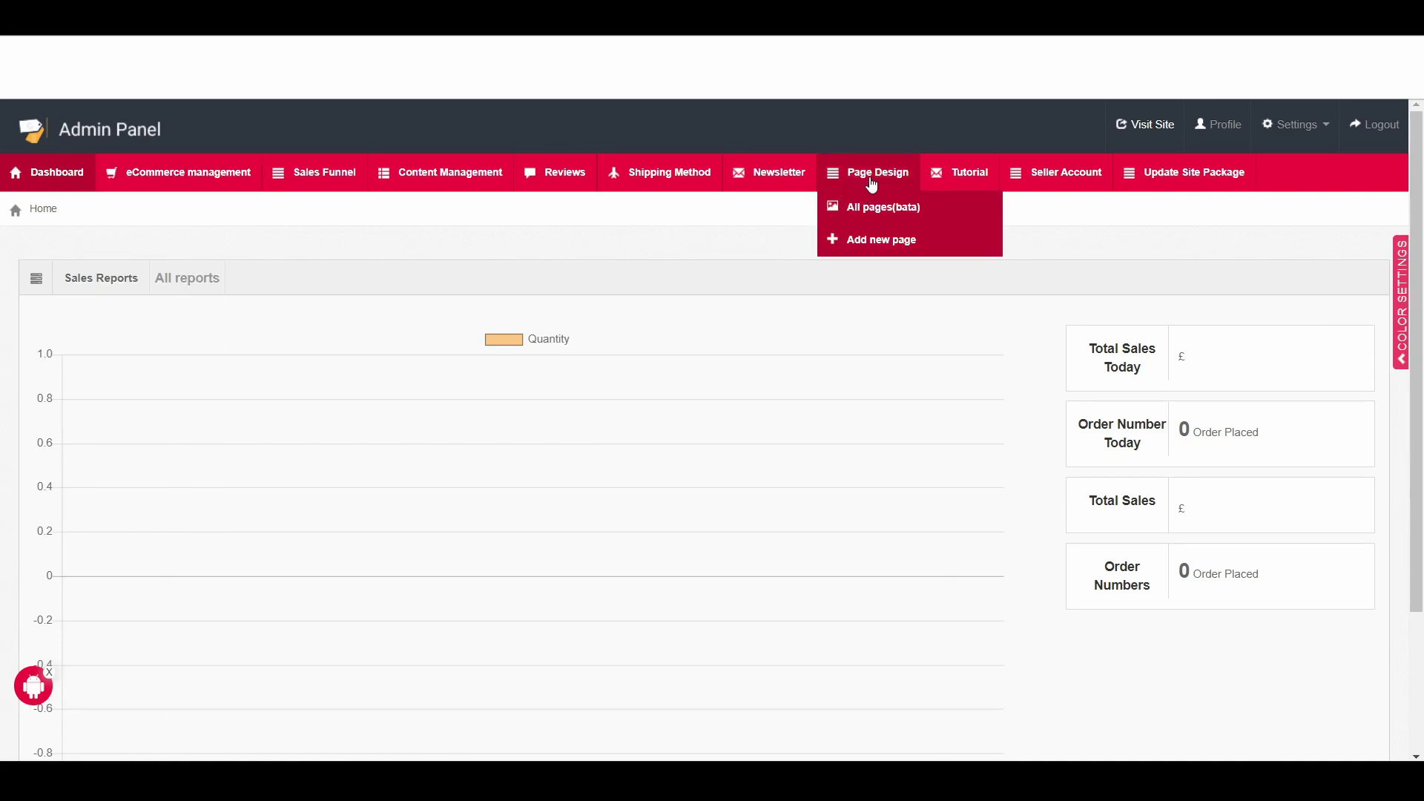
{"action": "left_click", "coordinate": [881, 245]}
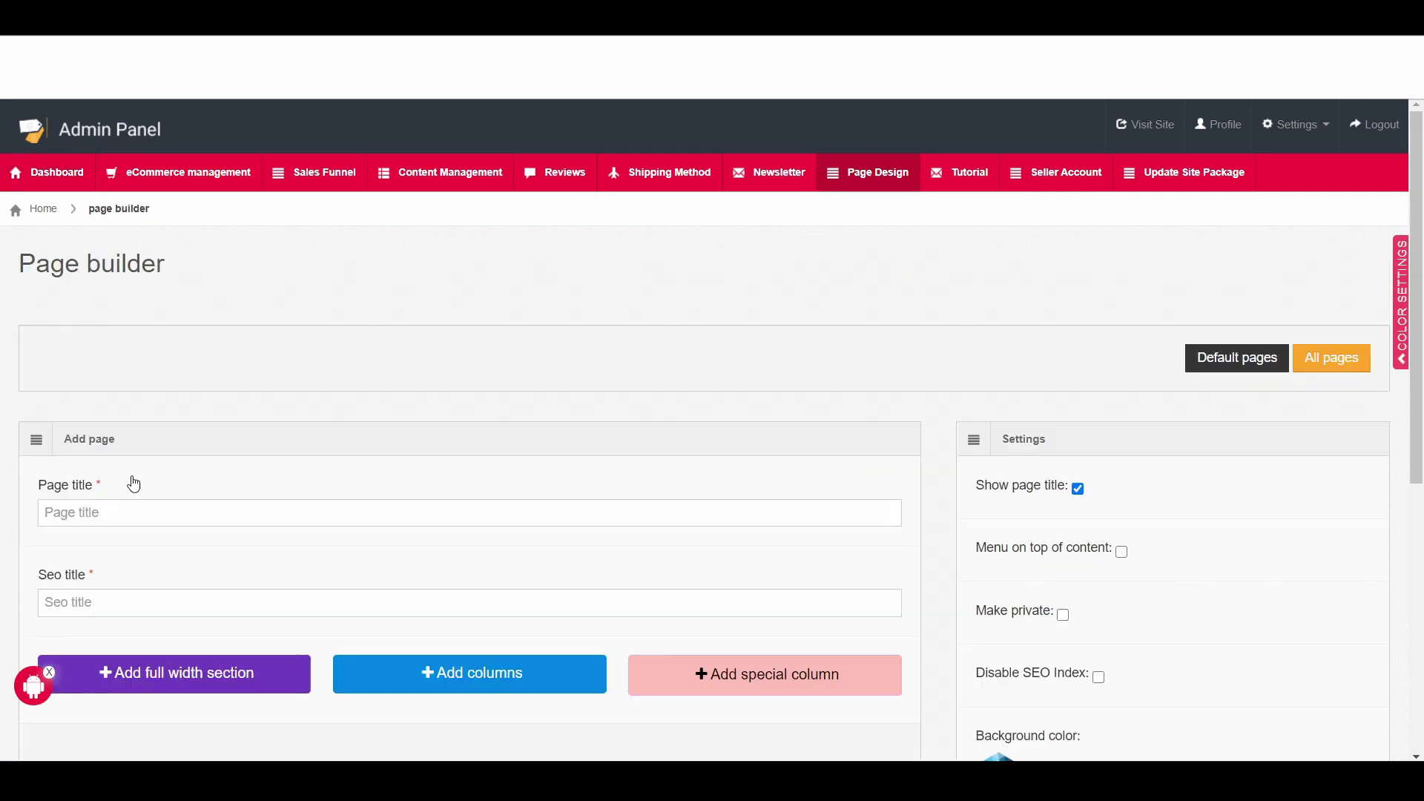
{"action": "scroll", "coordinate": [246, 456], "scroll_direction": "down", "scroll_amount": 1}
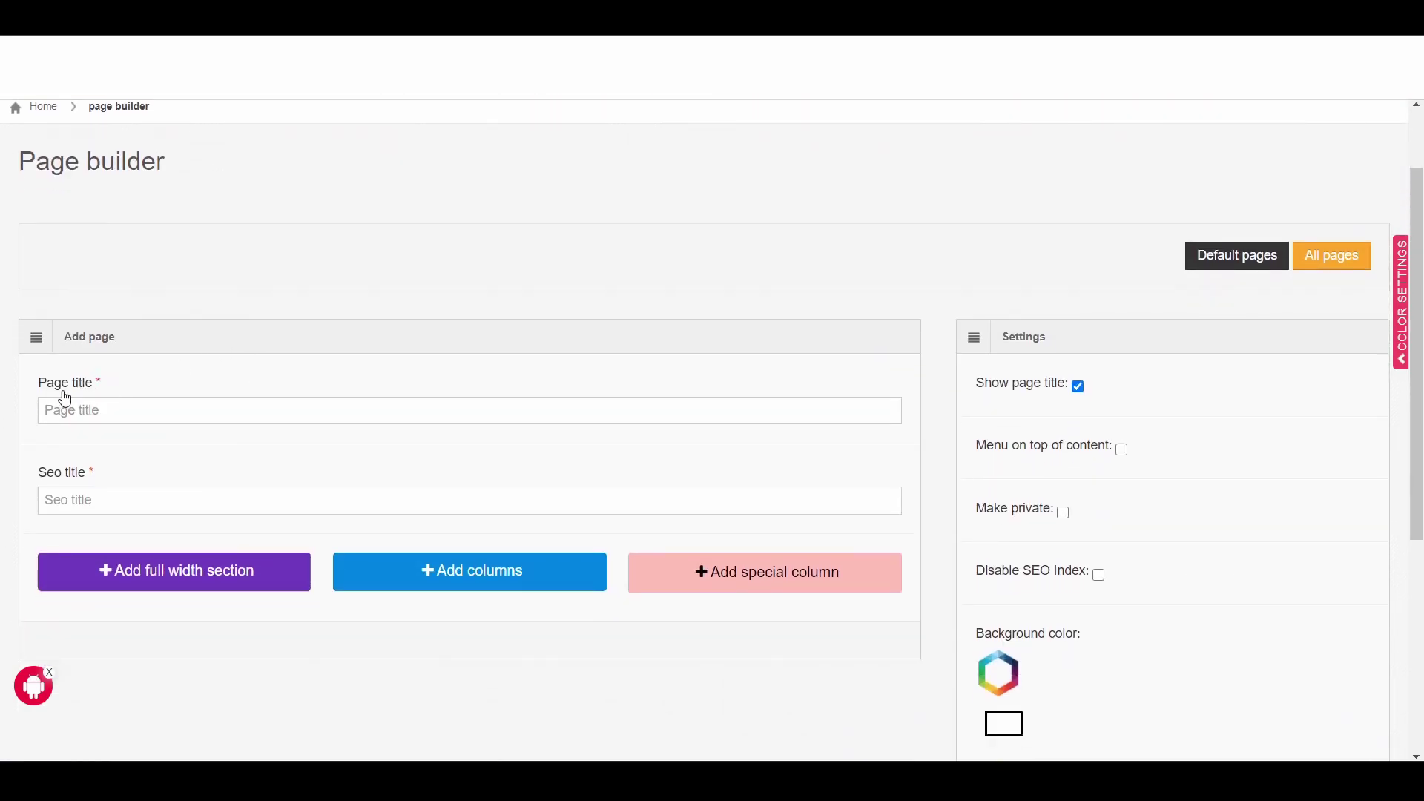
{"action": "left_click", "coordinate": [92, 416]}
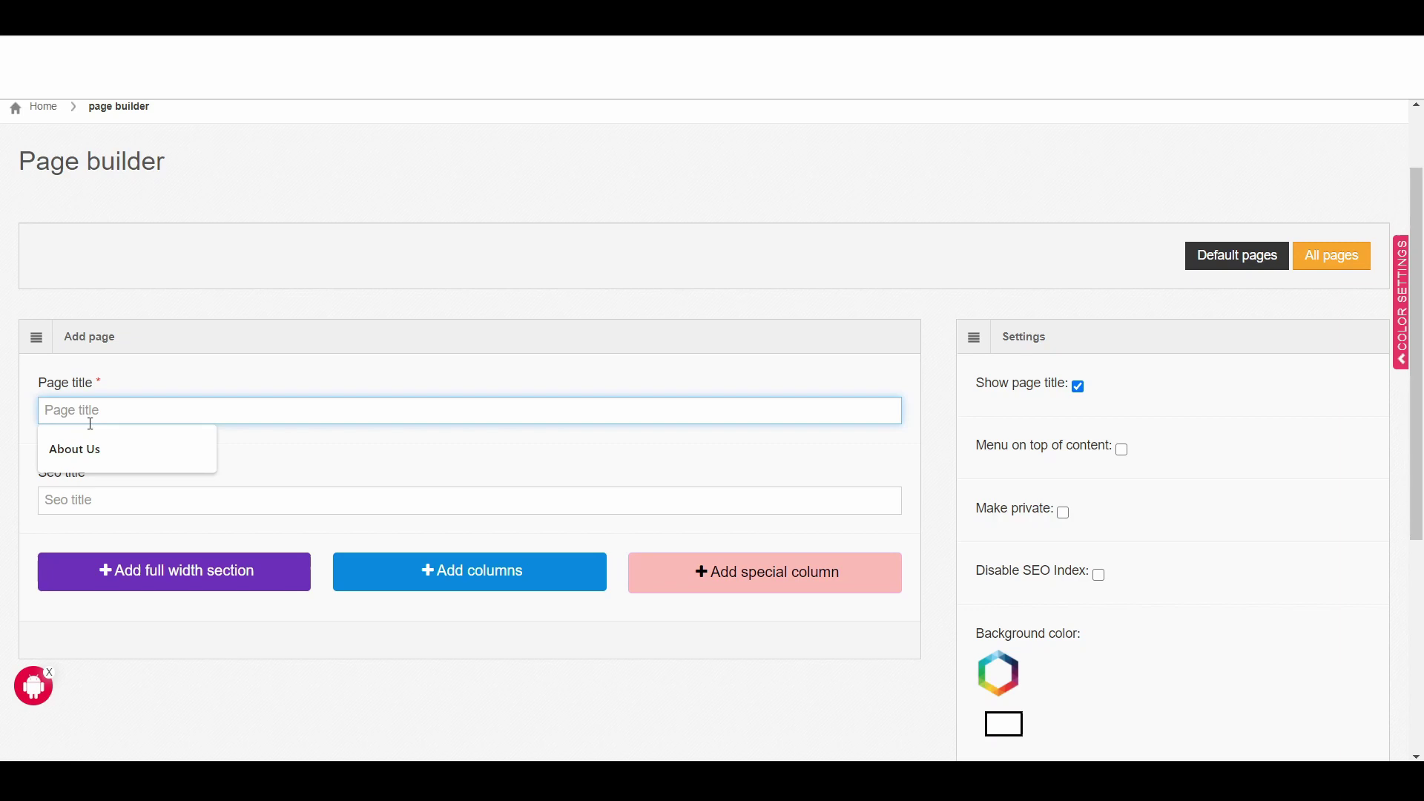
{"action": "left_click", "coordinate": [88, 453]}
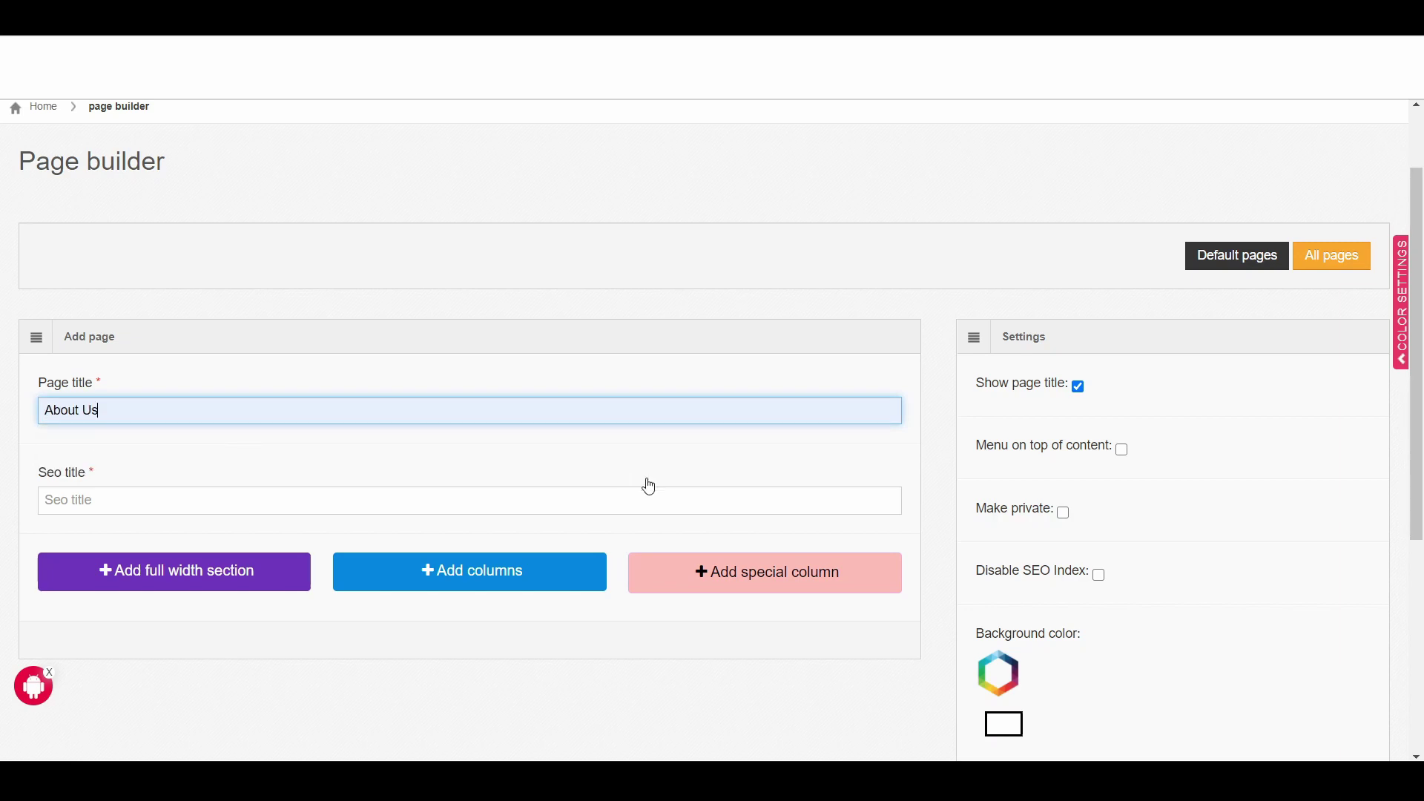
{"action": "scroll", "coordinate": [1035, 611], "scroll_direction": "down", "scroll_amount": 4}
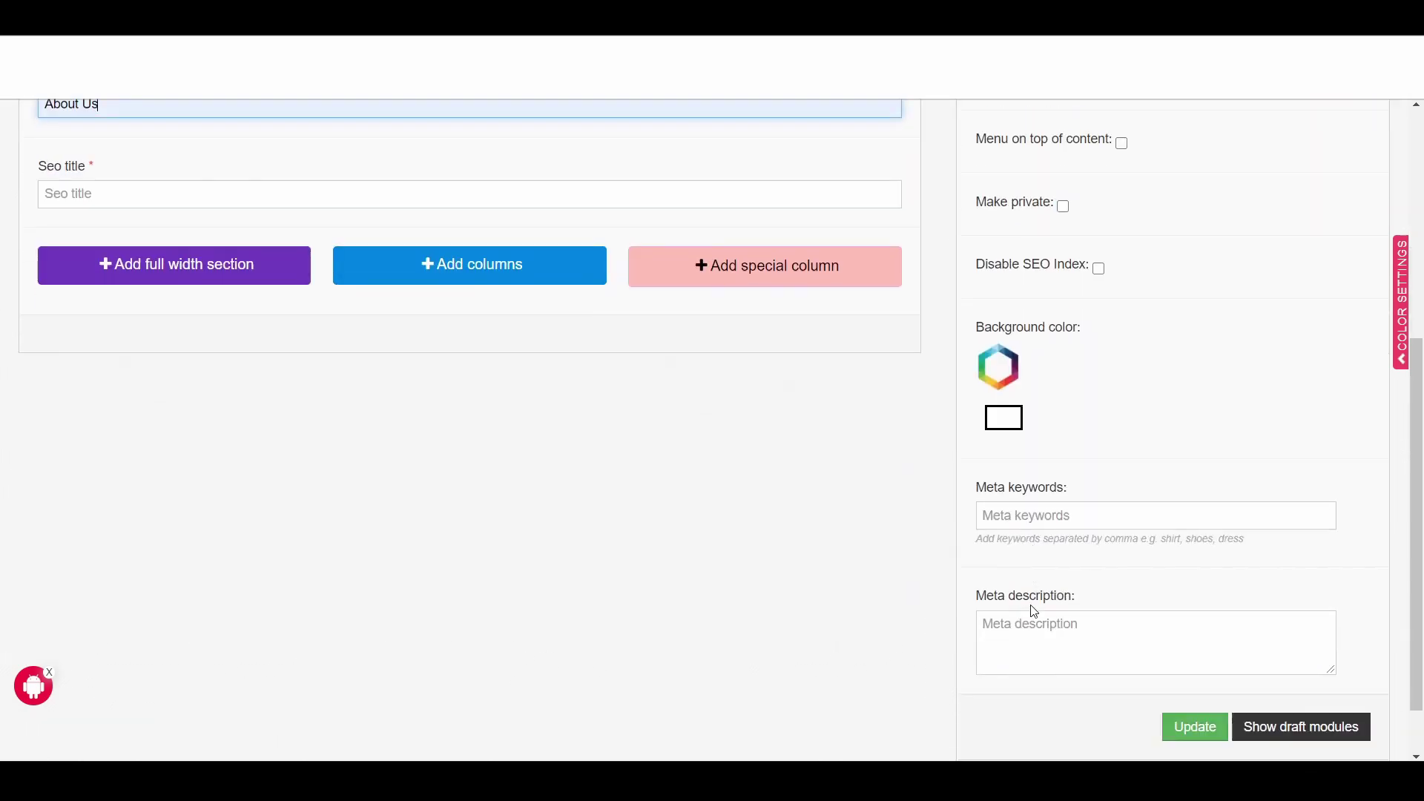
{"action": "left_click", "coordinate": [1195, 732]}
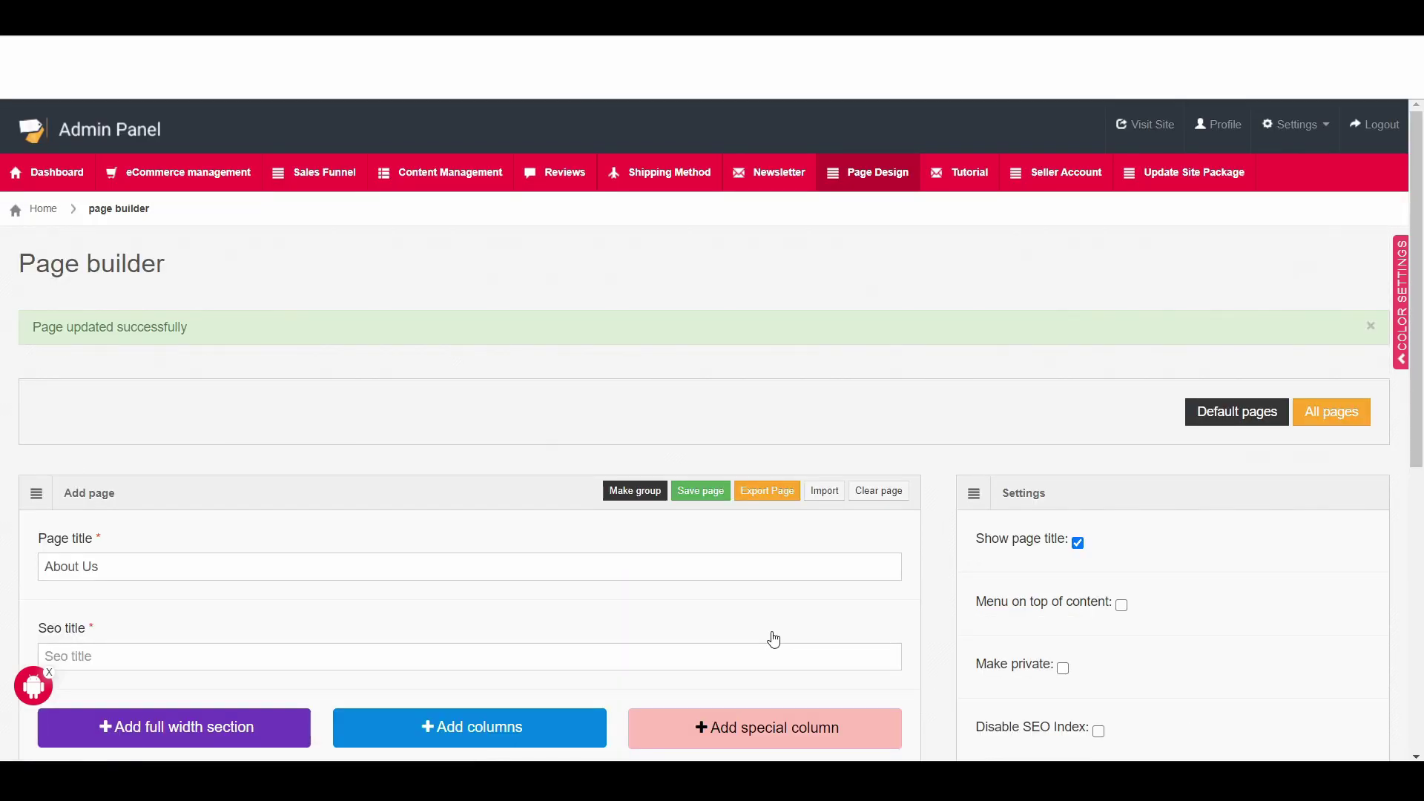
{"action": "scroll", "coordinate": [774, 639], "scroll_direction": "down", "scroll_amount": 2}
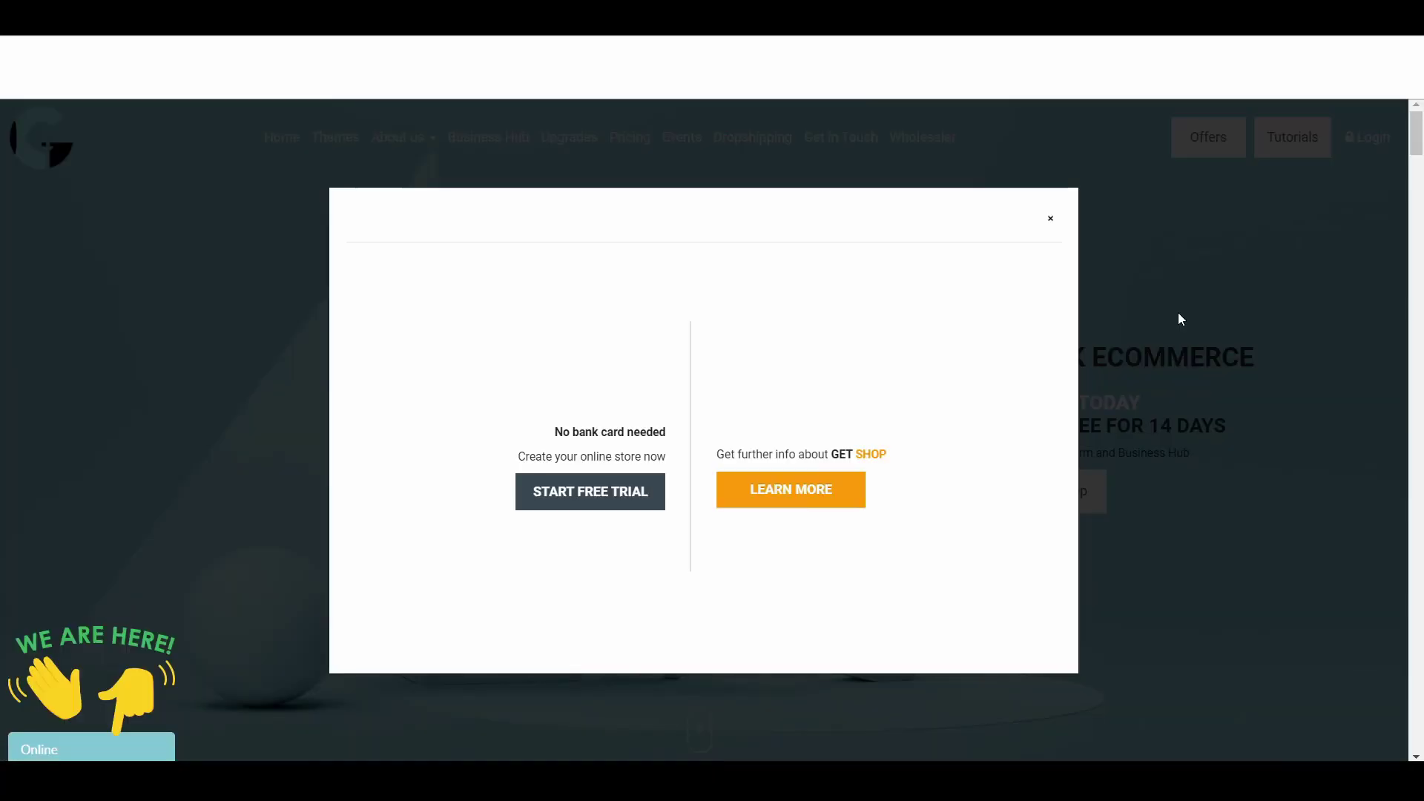
Dismiss the landing-page popup and browse the Tutorials page's Chapter One videos.
{"action": "left_click", "coordinate": [1181, 317]}
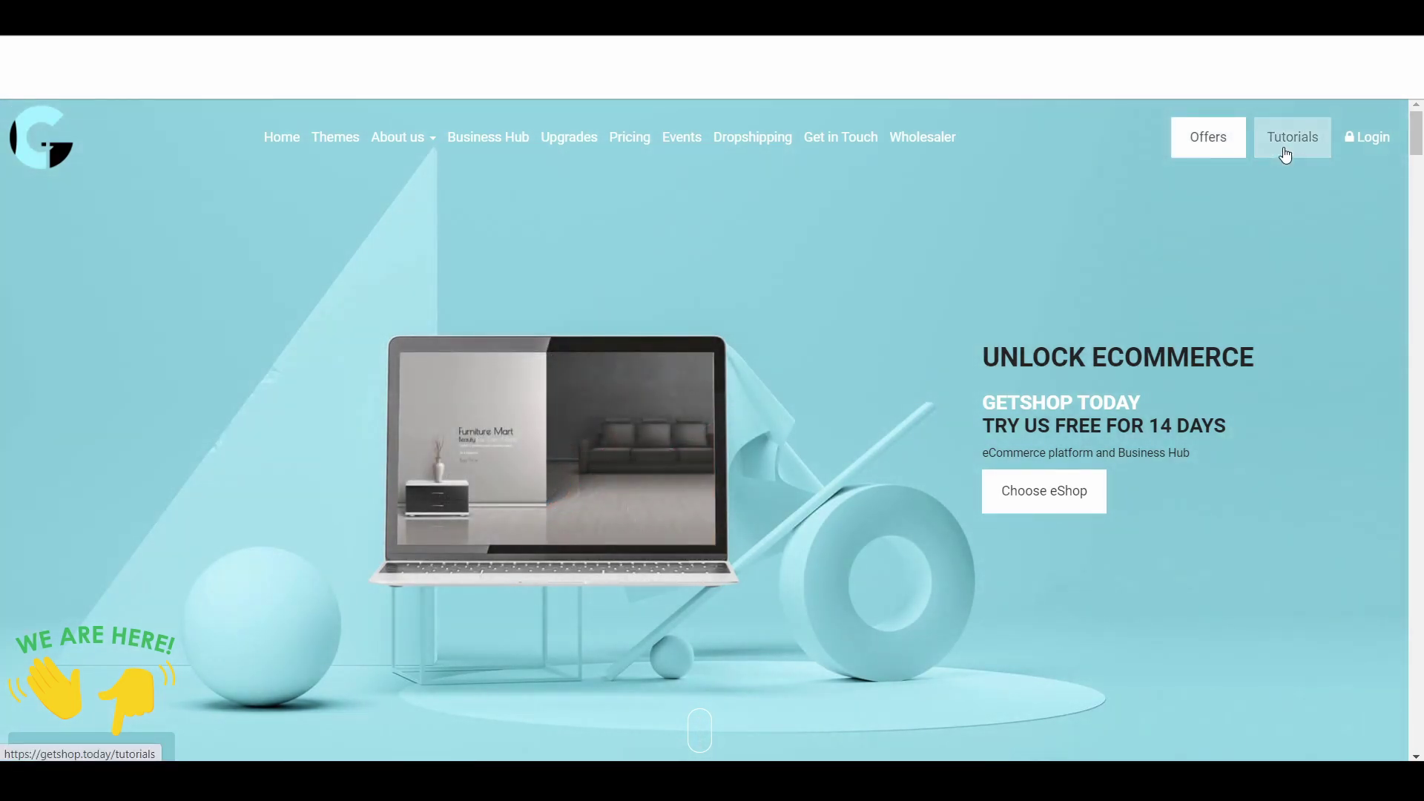
{"action": "left_click", "coordinate": [1285, 155]}
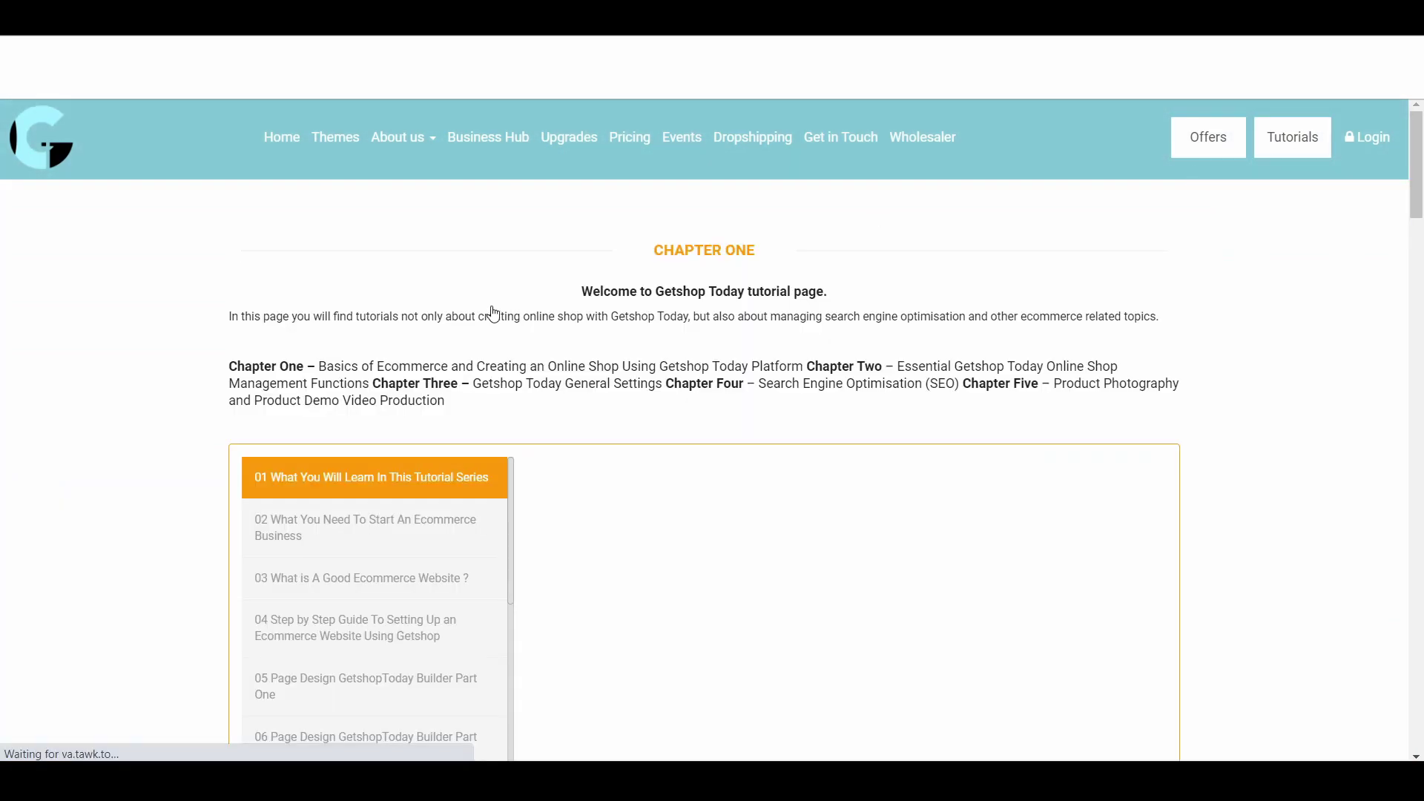
{"action": "scroll", "coordinate": [166, 434], "scroll_direction": "down", "scroll_amount": 2}
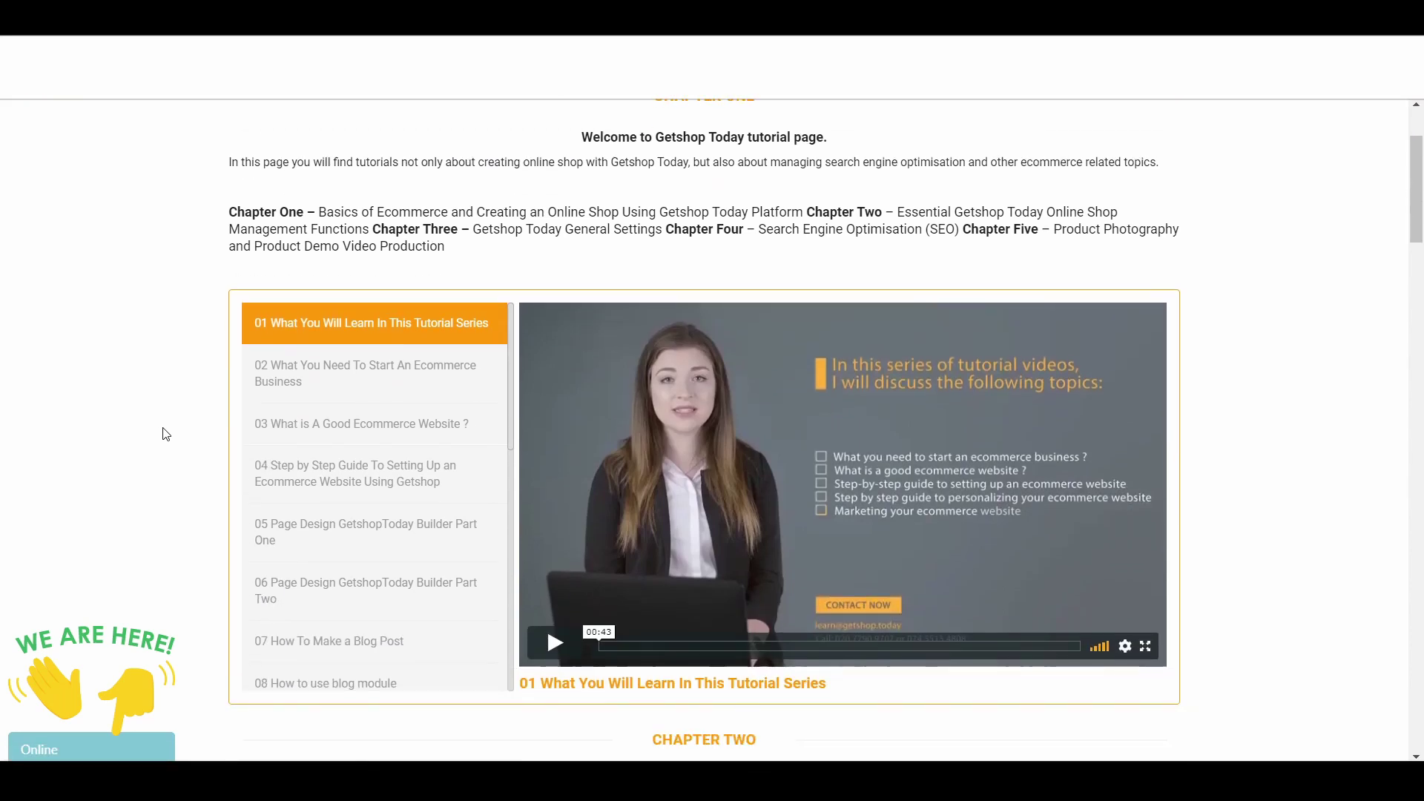
{"action": "scroll", "coordinate": [167, 434], "scroll_direction": "up", "scroll_amount": 1}
{"action": "scroll", "coordinate": [166, 434], "scroll_direction": "down", "scroll_amount": 2}
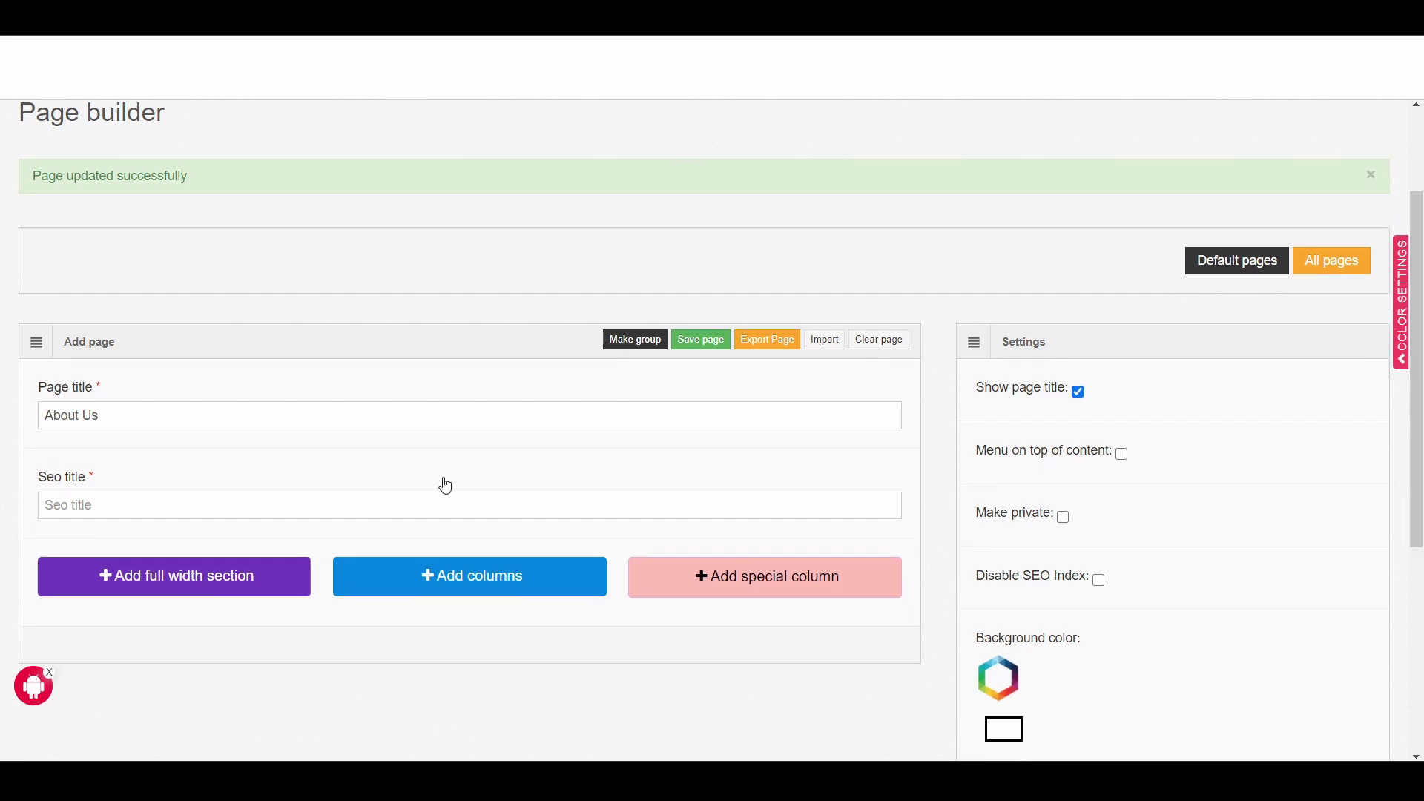
Insert a two-column row, narrow left and wide right, into the About Us layout.
{"action": "left_click", "coordinate": [474, 590]}
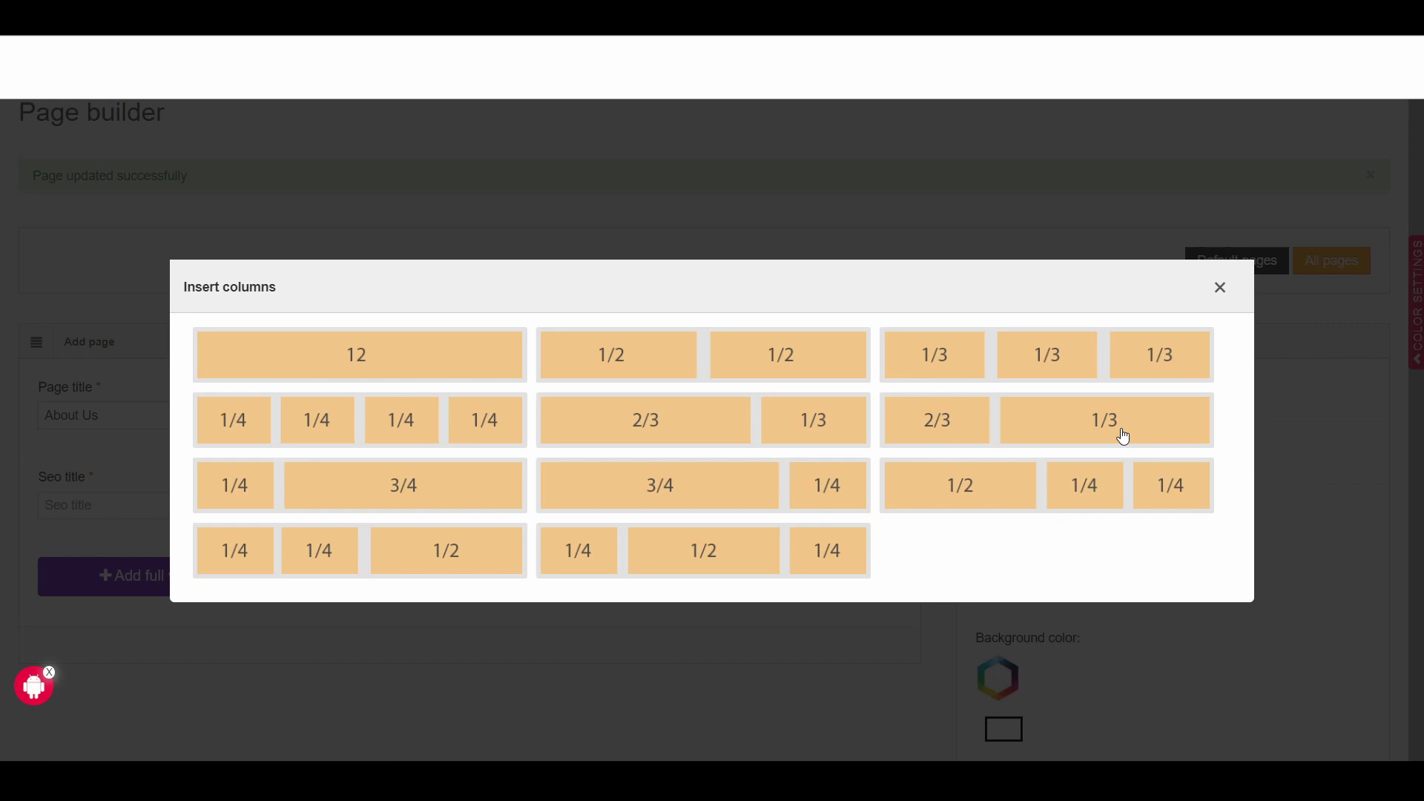
{"action": "left_click", "coordinate": [954, 433]}
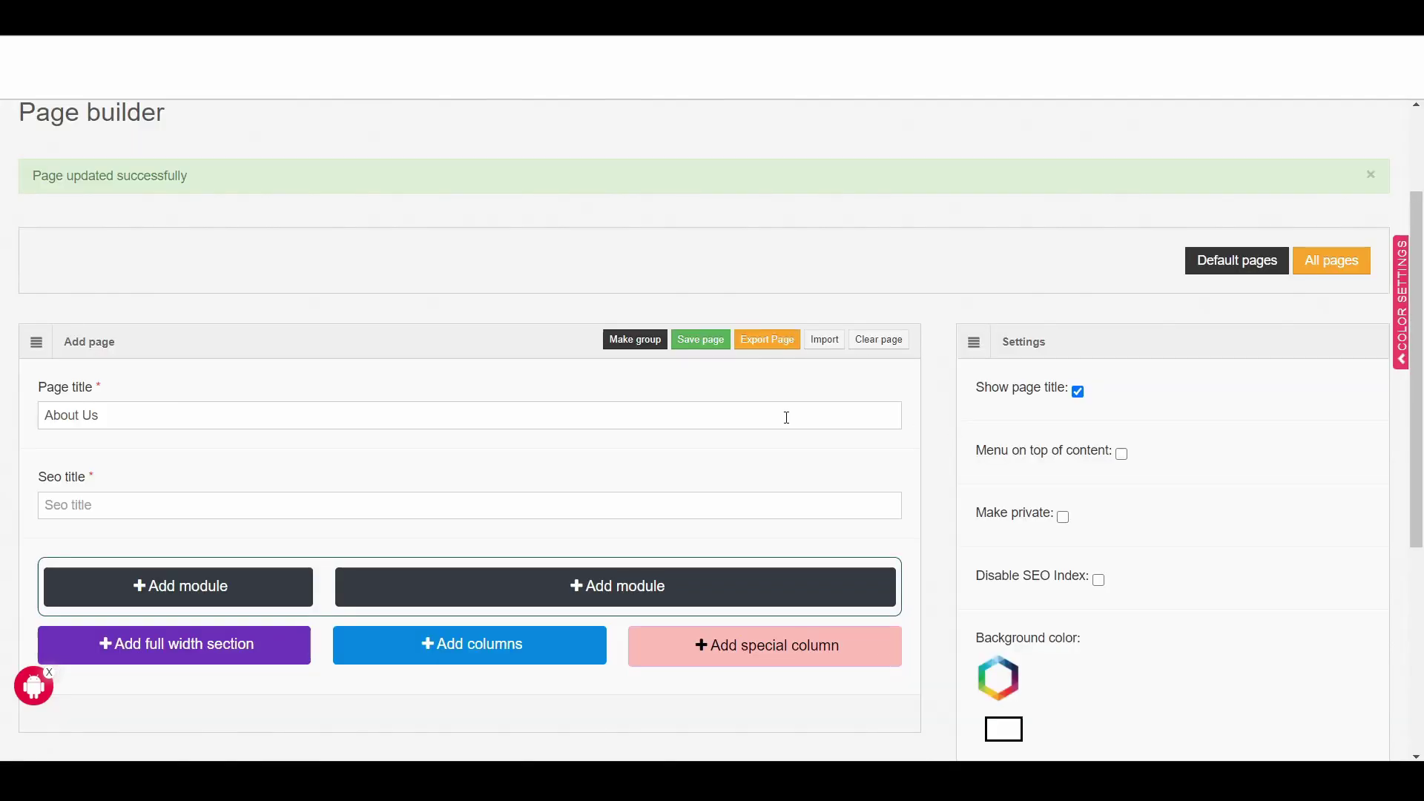
{"action": "scroll", "coordinate": [502, 426], "scroll_direction": "down", "scroll_amount": 1}
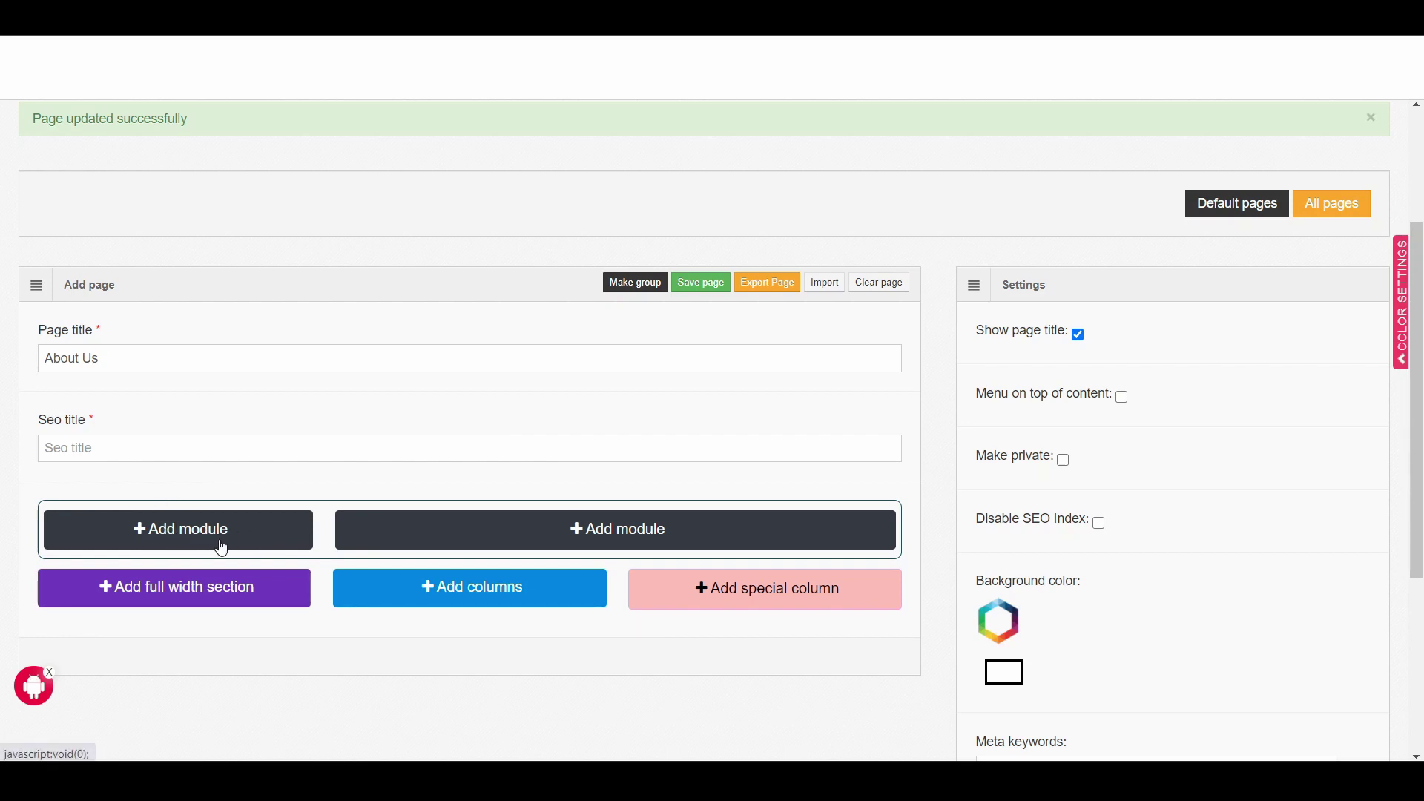
Add a text module to the narrow column containing 'About Us'.
{"action": "left_click", "coordinate": [187, 534]}
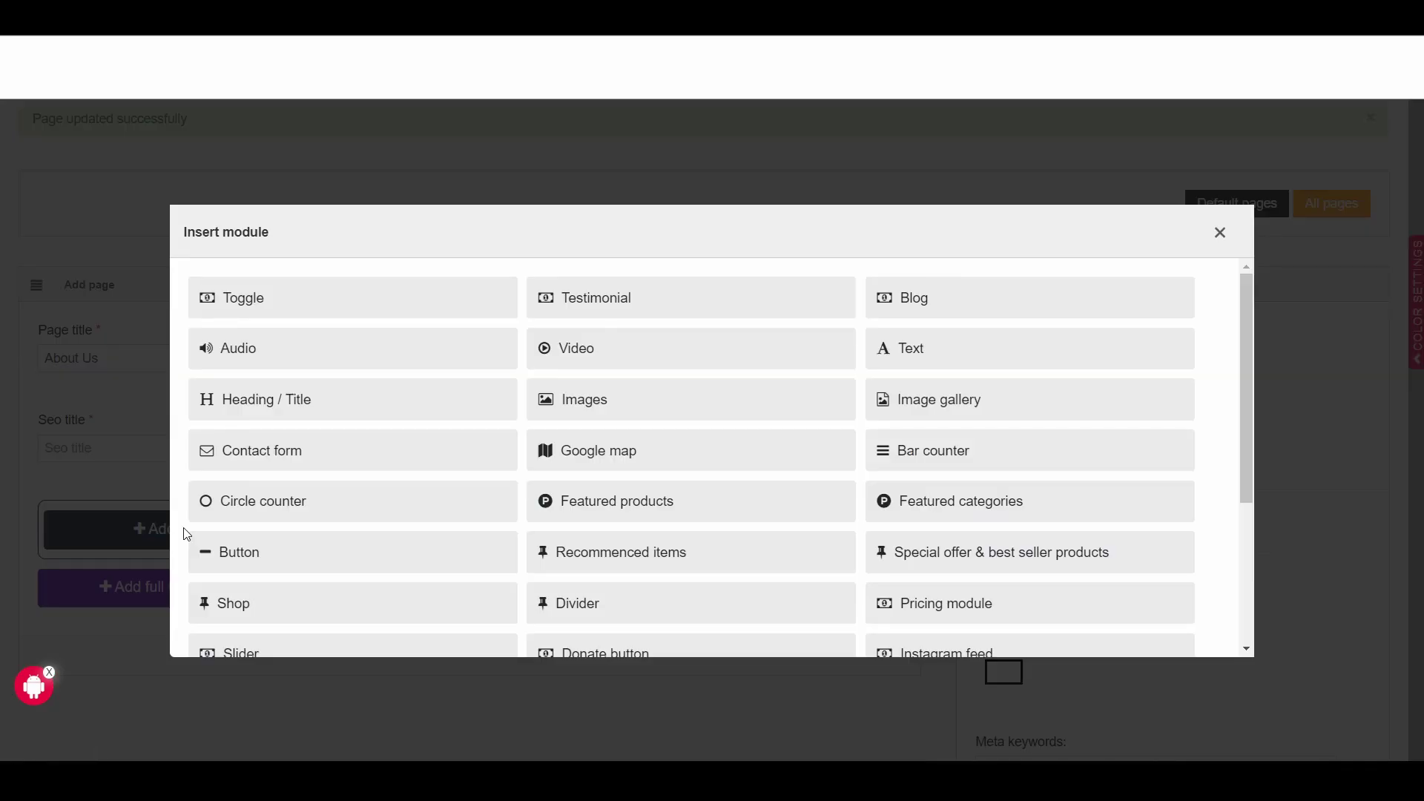
{"action": "left_click", "coordinate": [899, 357]}
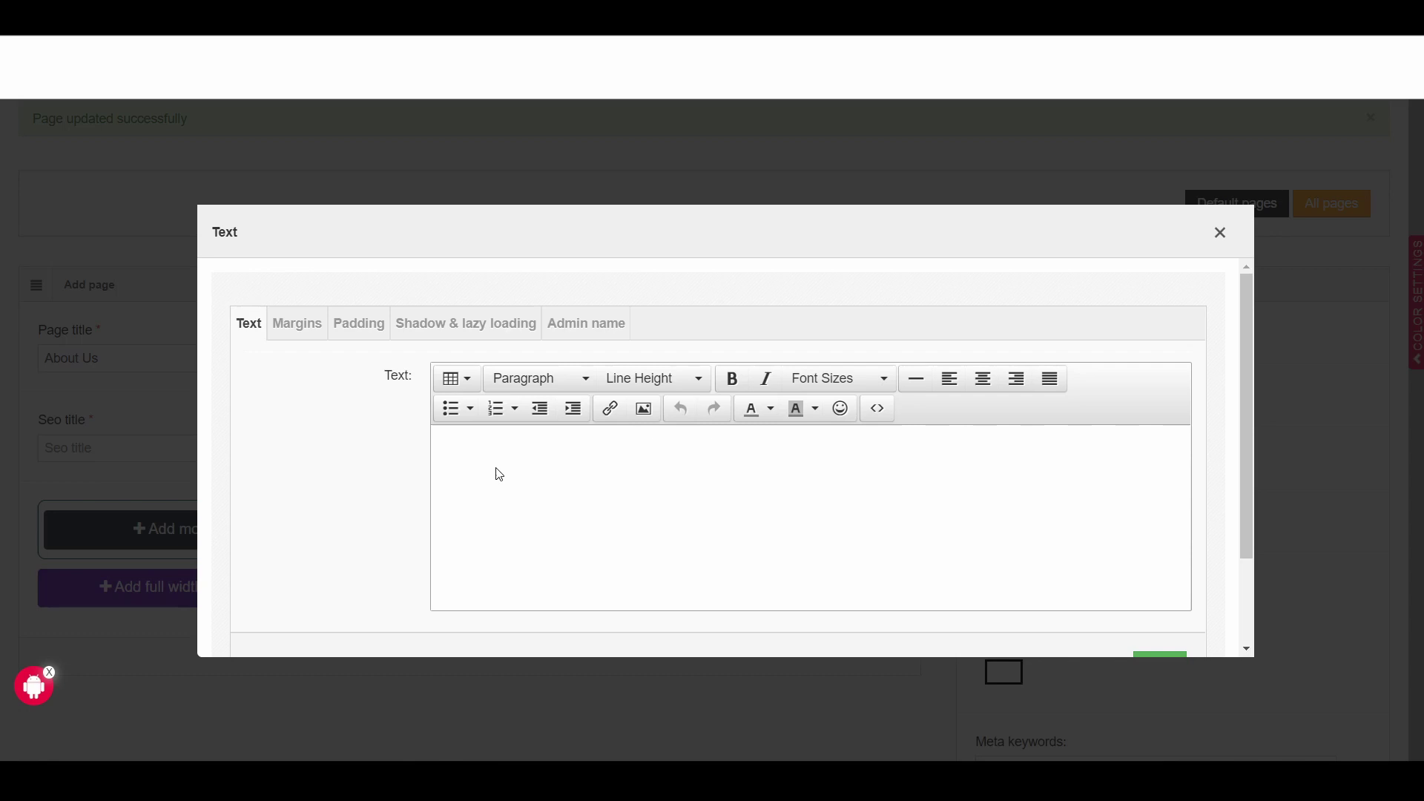
{"action": "type", "text": "About Us"}
Make the whole 'About Us' heading 34pt and bold.
{"action": "key", "text": "ctrl+a"}
{"action": "left_click", "coordinate": [877, 378]}
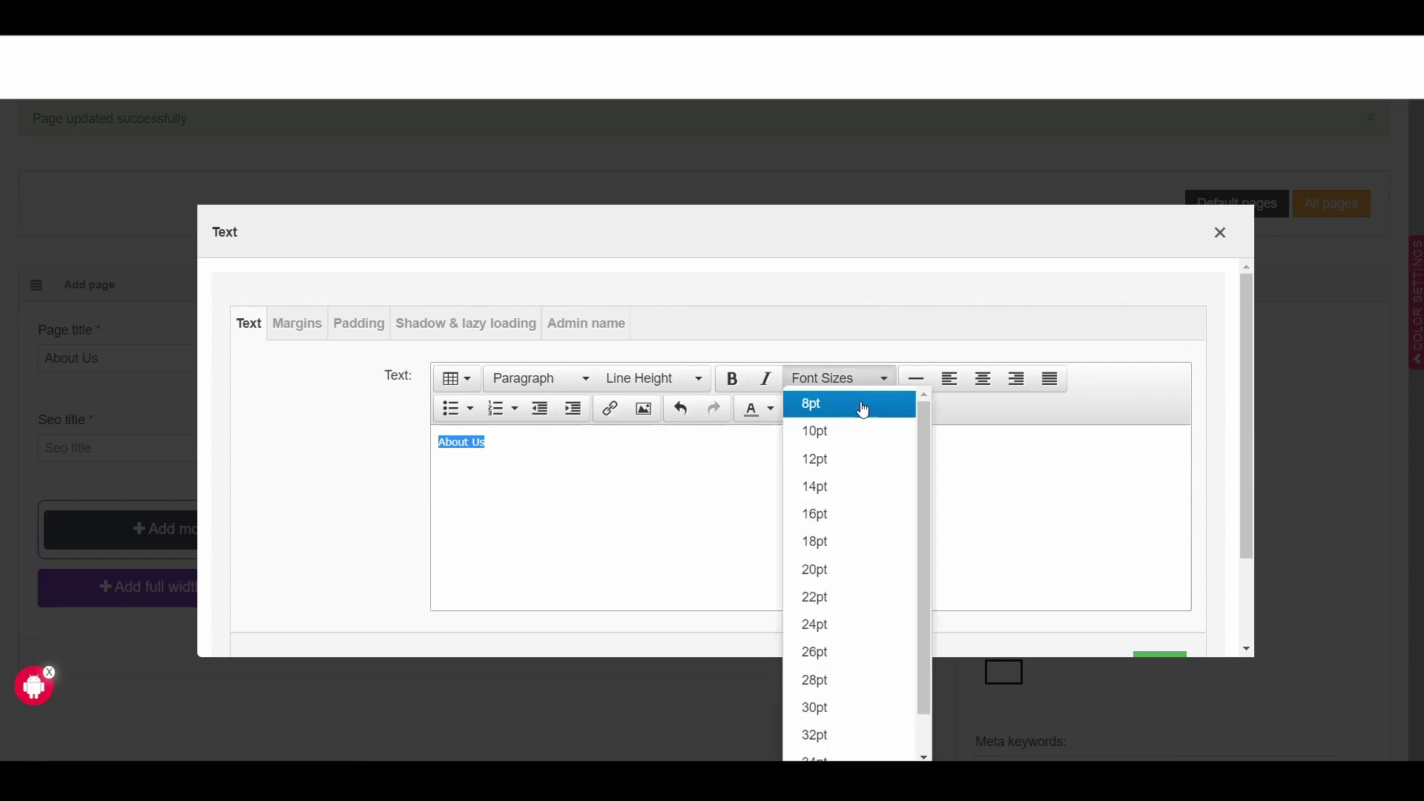
{"action": "left_click", "coordinate": [841, 755]}
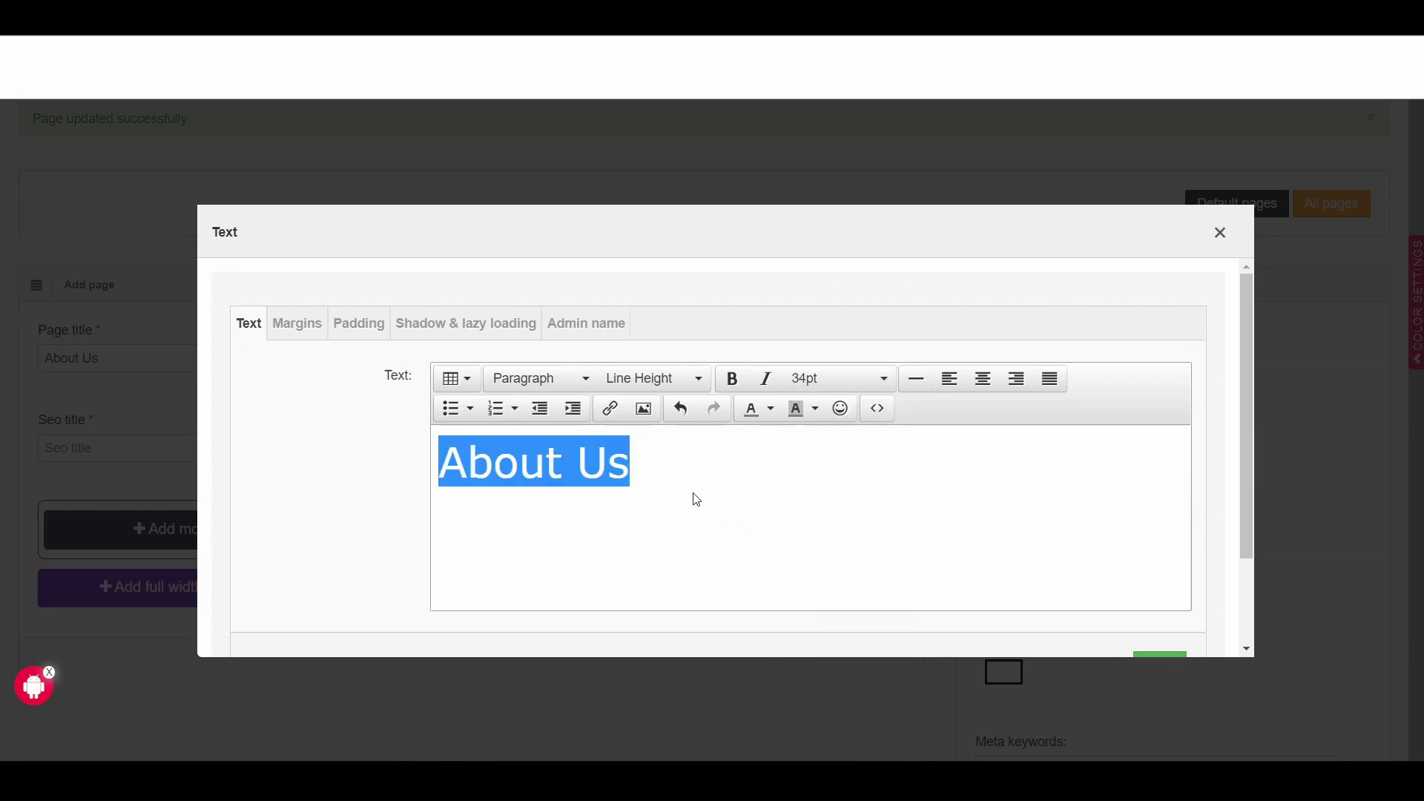
{"action": "left_click", "coordinate": [732, 378]}
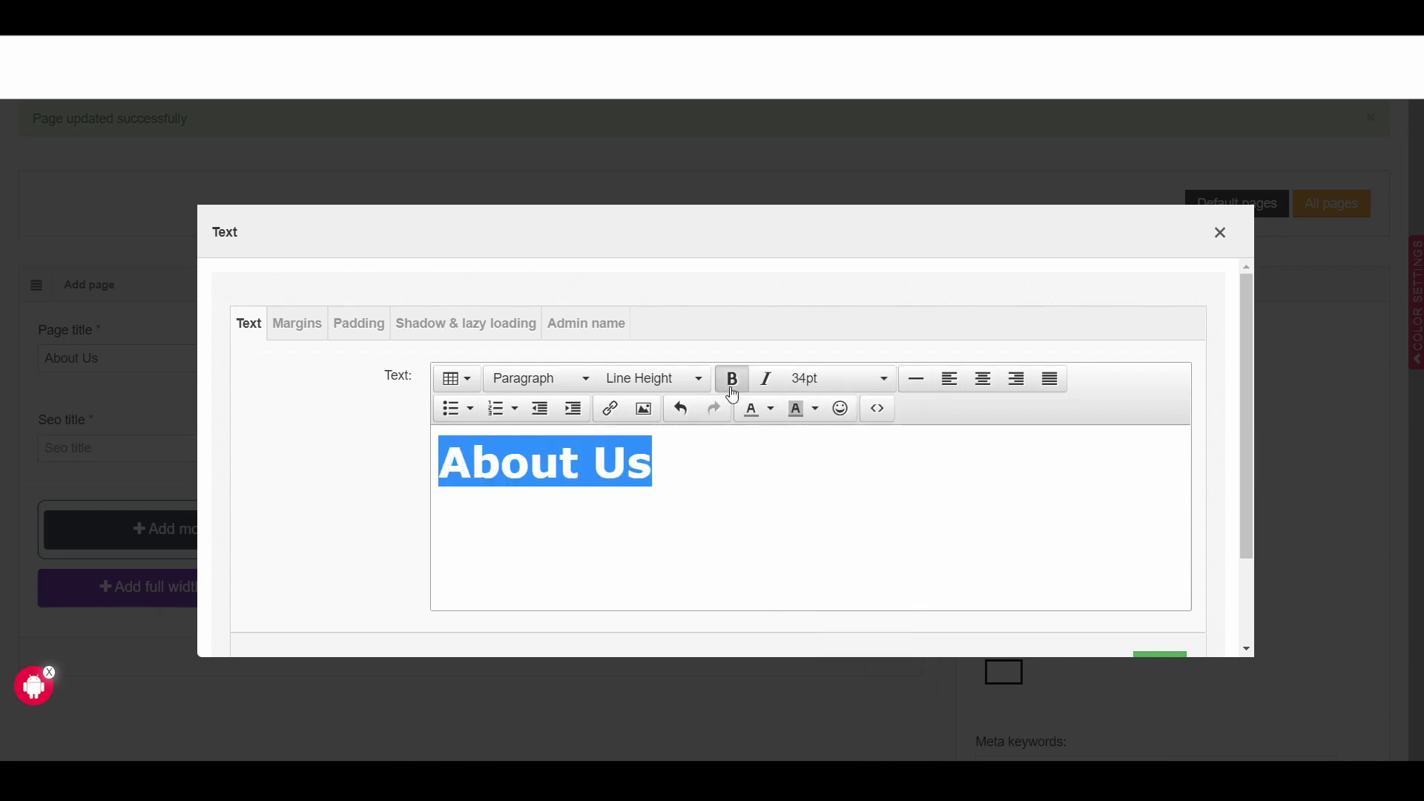
{"action": "left_click", "coordinate": [676, 503]}
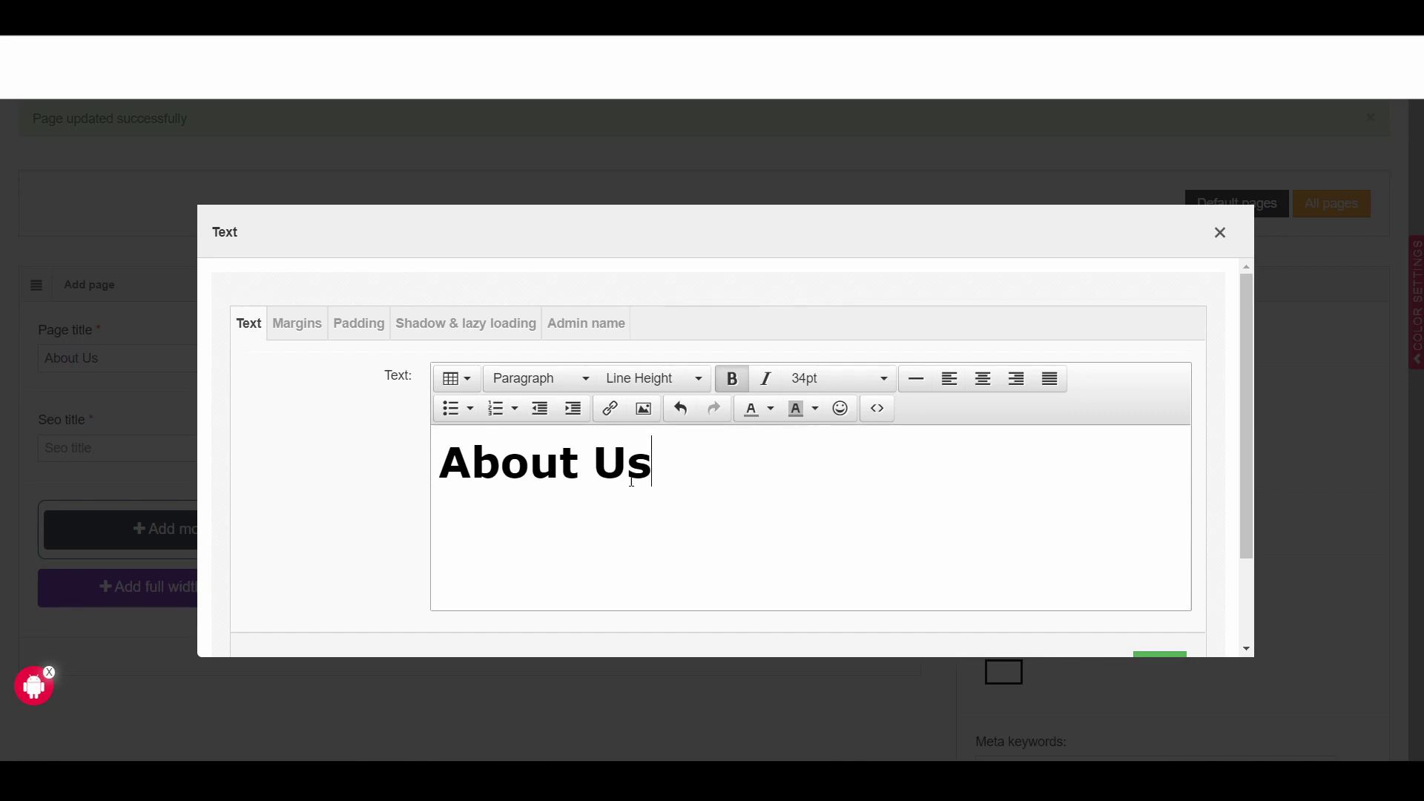
Colour the word 'About' red and save the heading module.
{"action": "left_click_drag", "start_coordinate": [591, 464], "coordinate": [452, 467]}
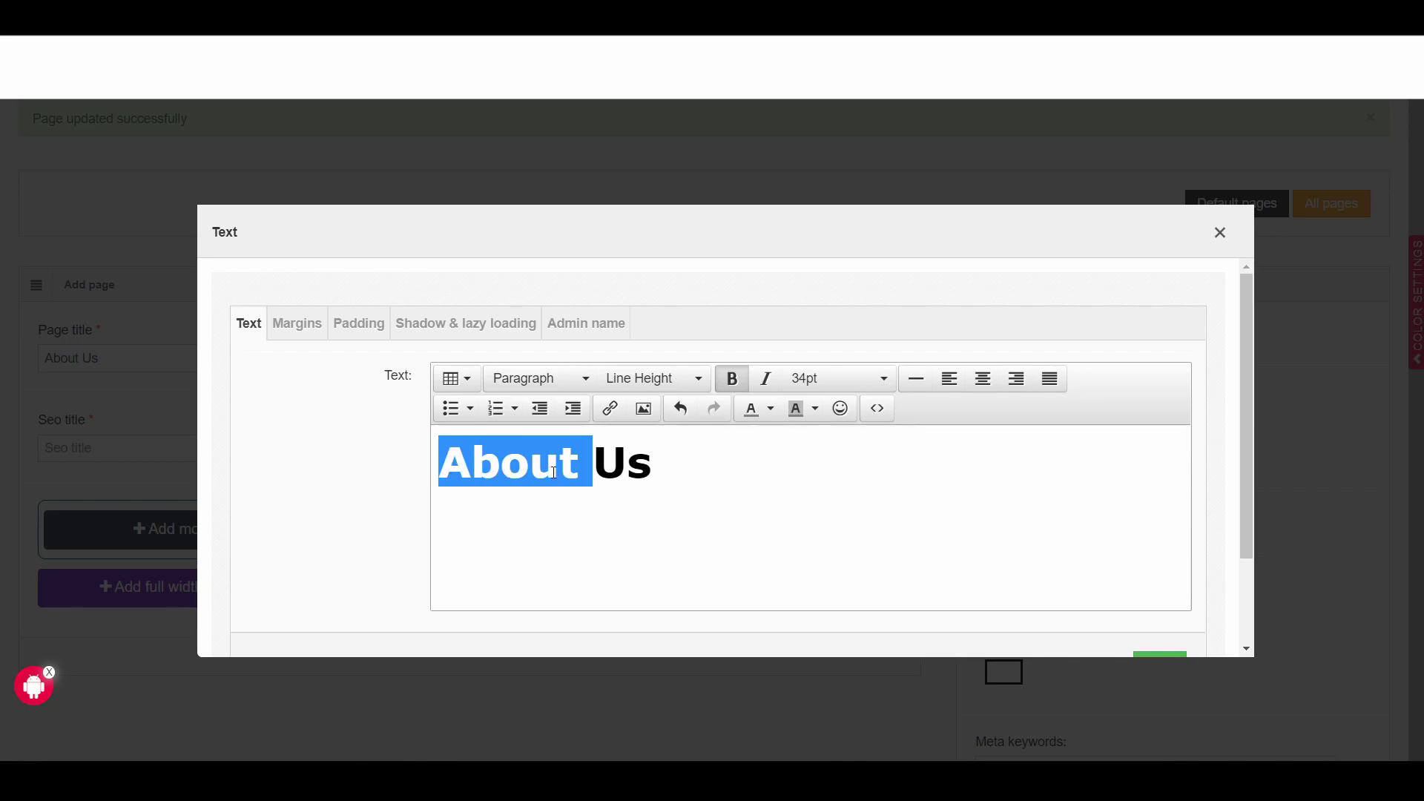
{"action": "left_click", "coordinate": [775, 419]}
{"action": "left_click", "coordinate": [753, 482]}
{"action": "left_click", "coordinate": [724, 494]}
{"action": "scroll", "coordinate": [726, 494], "scroll_direction": "down", "scroll_amount": 2}
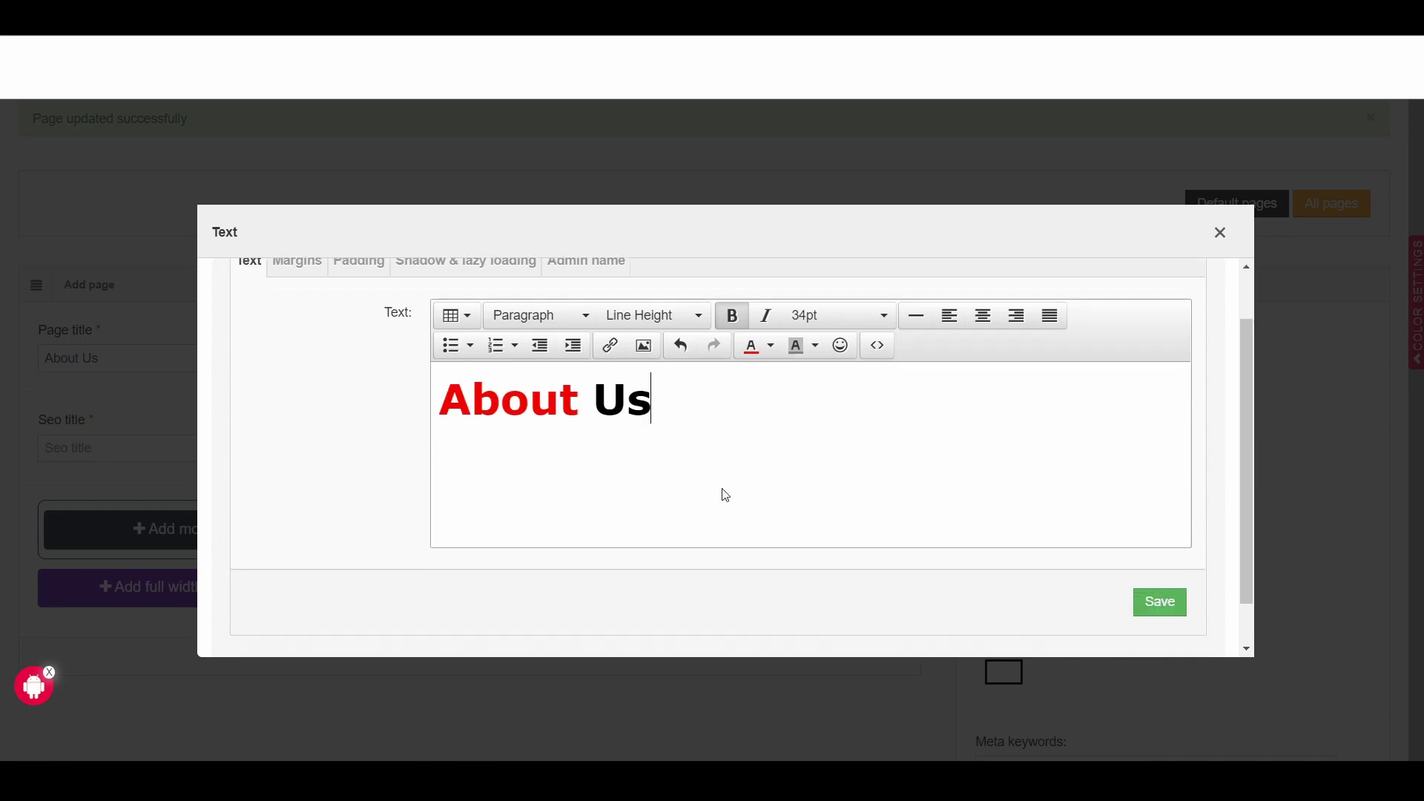
{"action": "left_click", "coordinate": [1159, 552]}
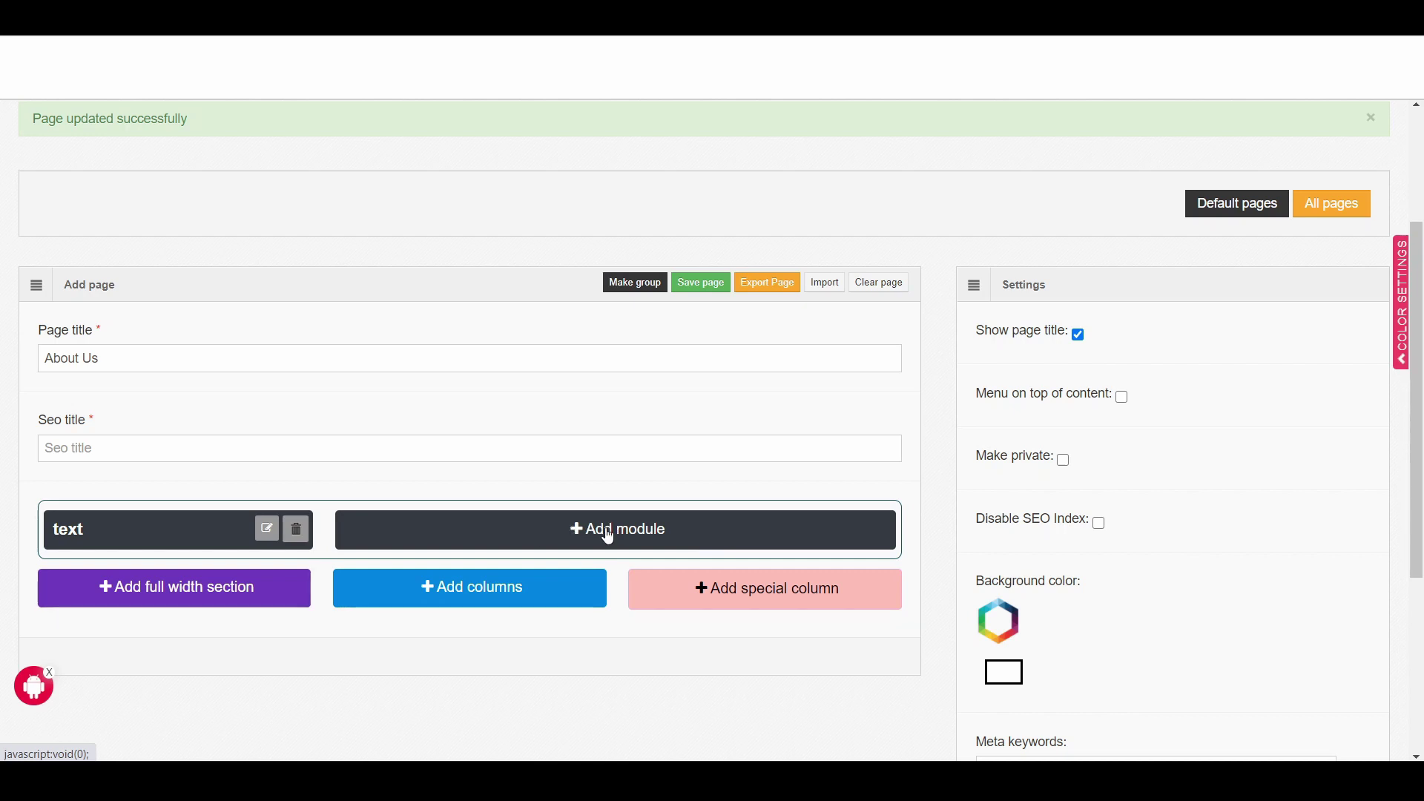
Add a text module to the wide right column, then switch to the Lorem Ipsum generator.
{"action": "left_click", "coordinate": [646, 535]}
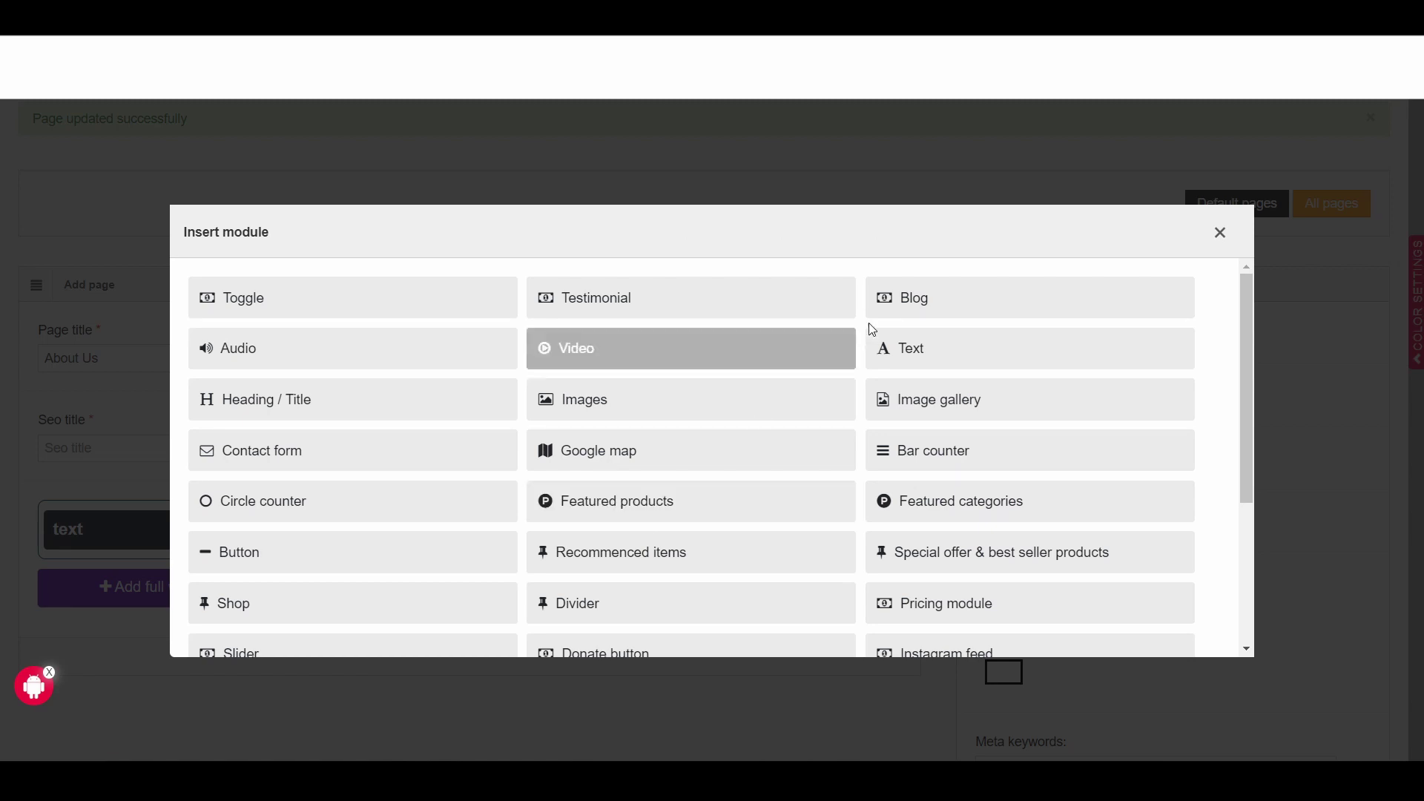
{"action": "left_click", "coordinate": [933, 345]}
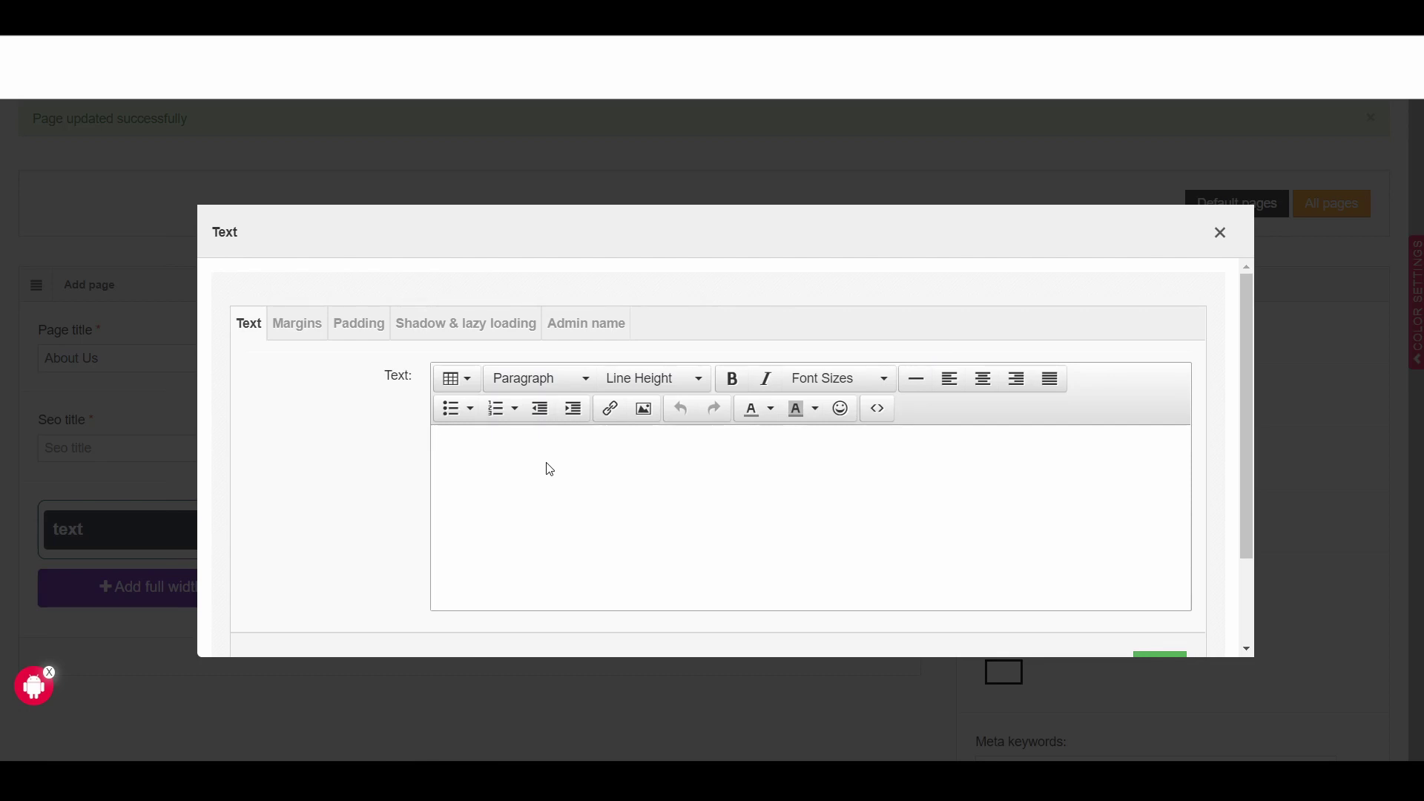
{"action": "key", "text": "ctrl+Tab"}
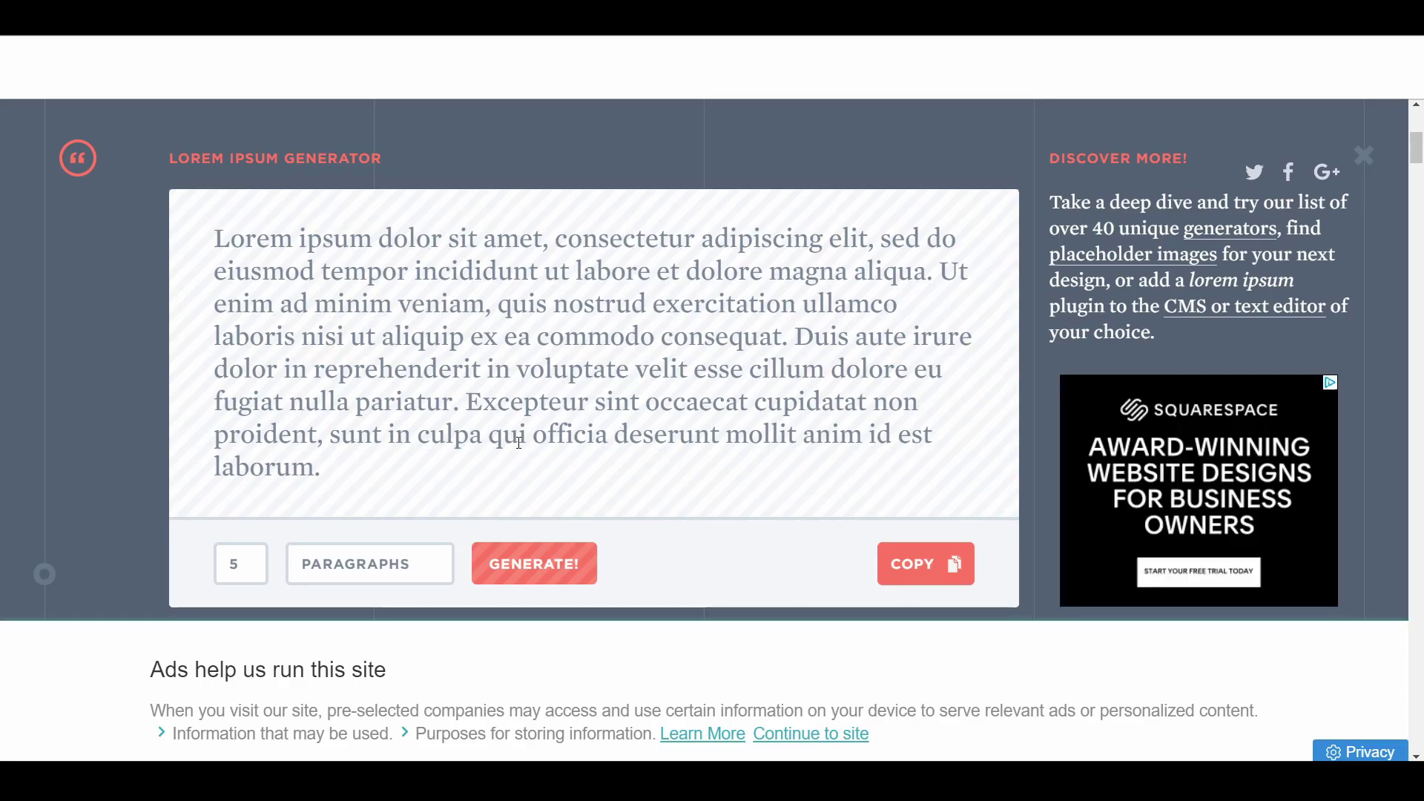
Copy the generated lorem ipsum and paste it as two paragraphs in the text block.
{"action": "left_click", "coordinate": [925, 569]}
{"action": "key", "text": "ctrl+shift+Tab"}
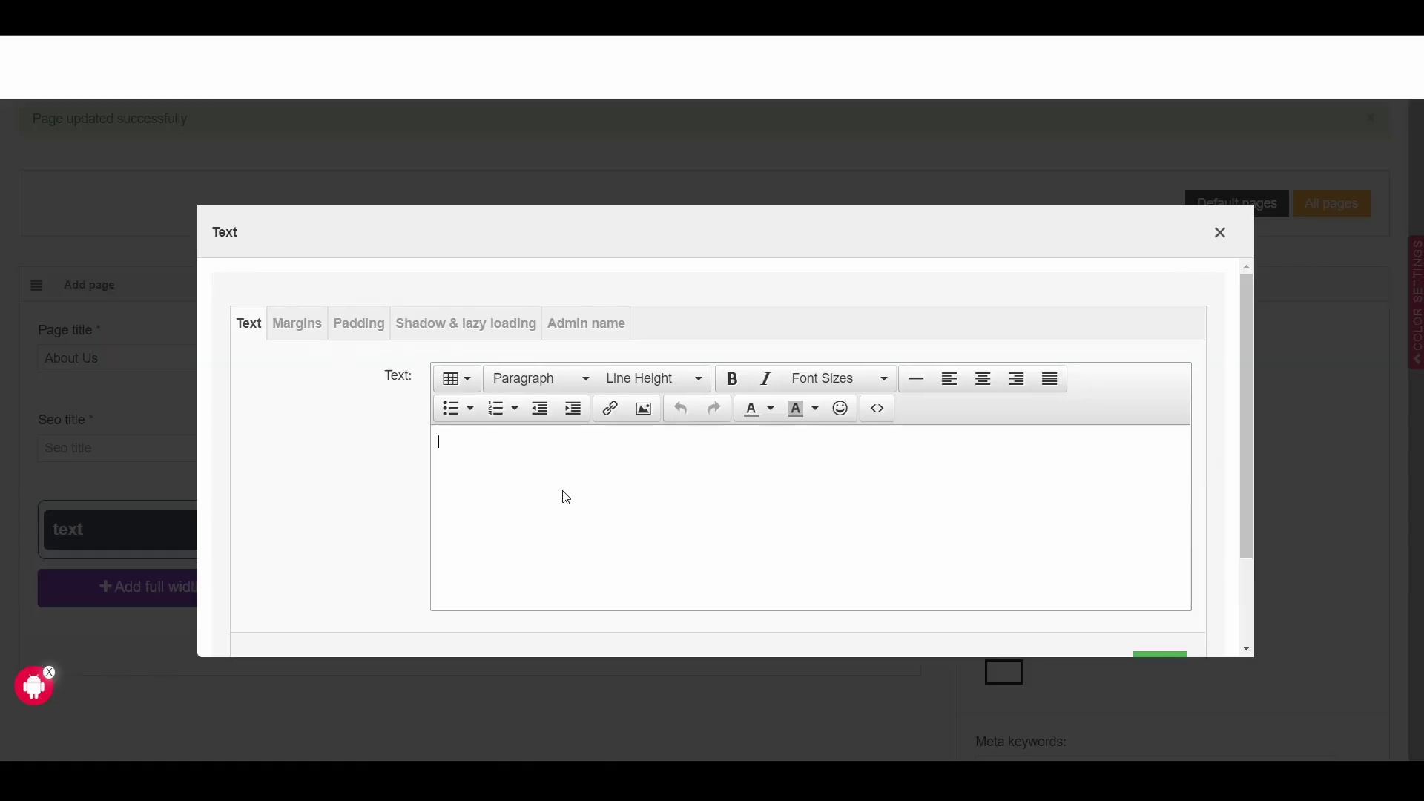
{"action": "key", "text": "ctrl+v"}
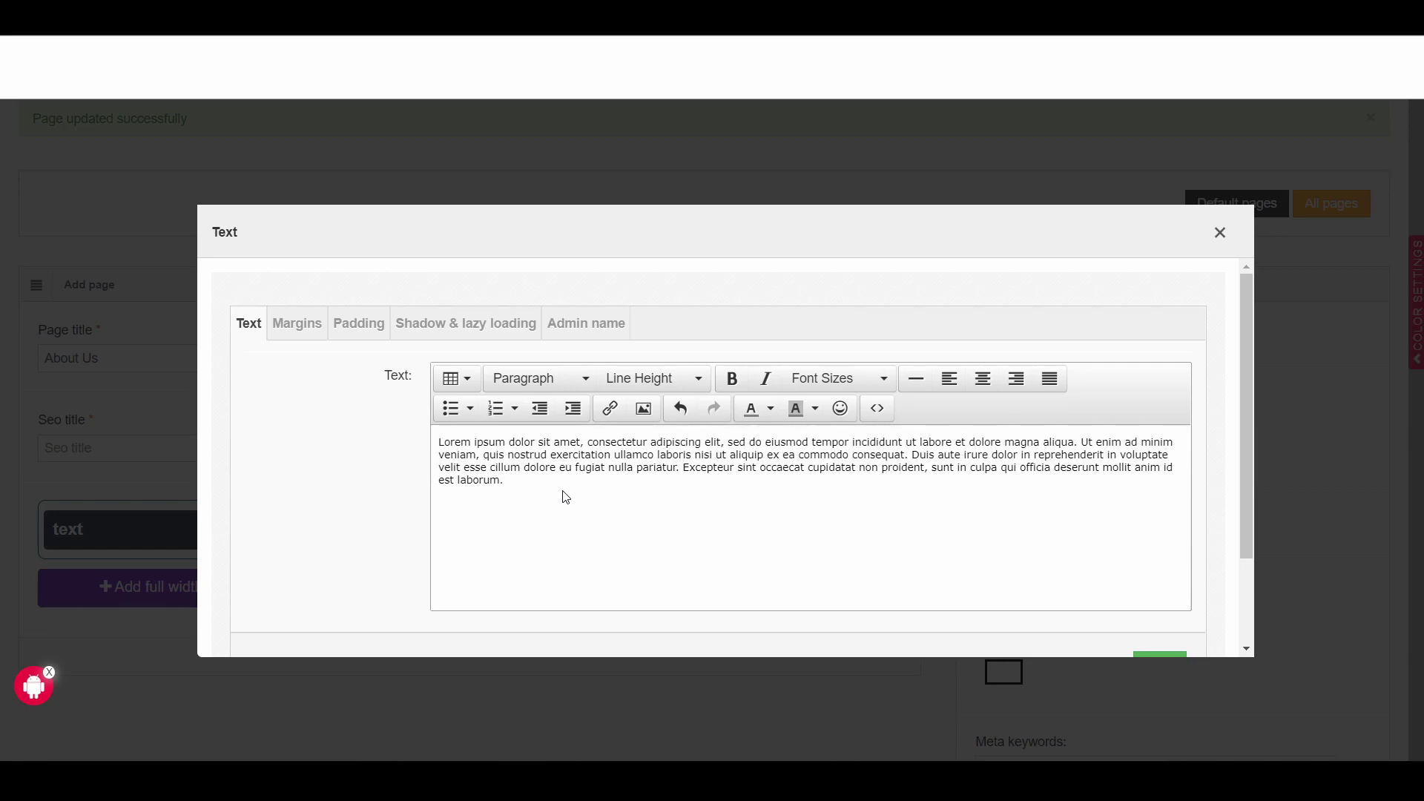
{"action": "key", "text": "Return"}
{"action": "key", "text": "ctrl+v"}
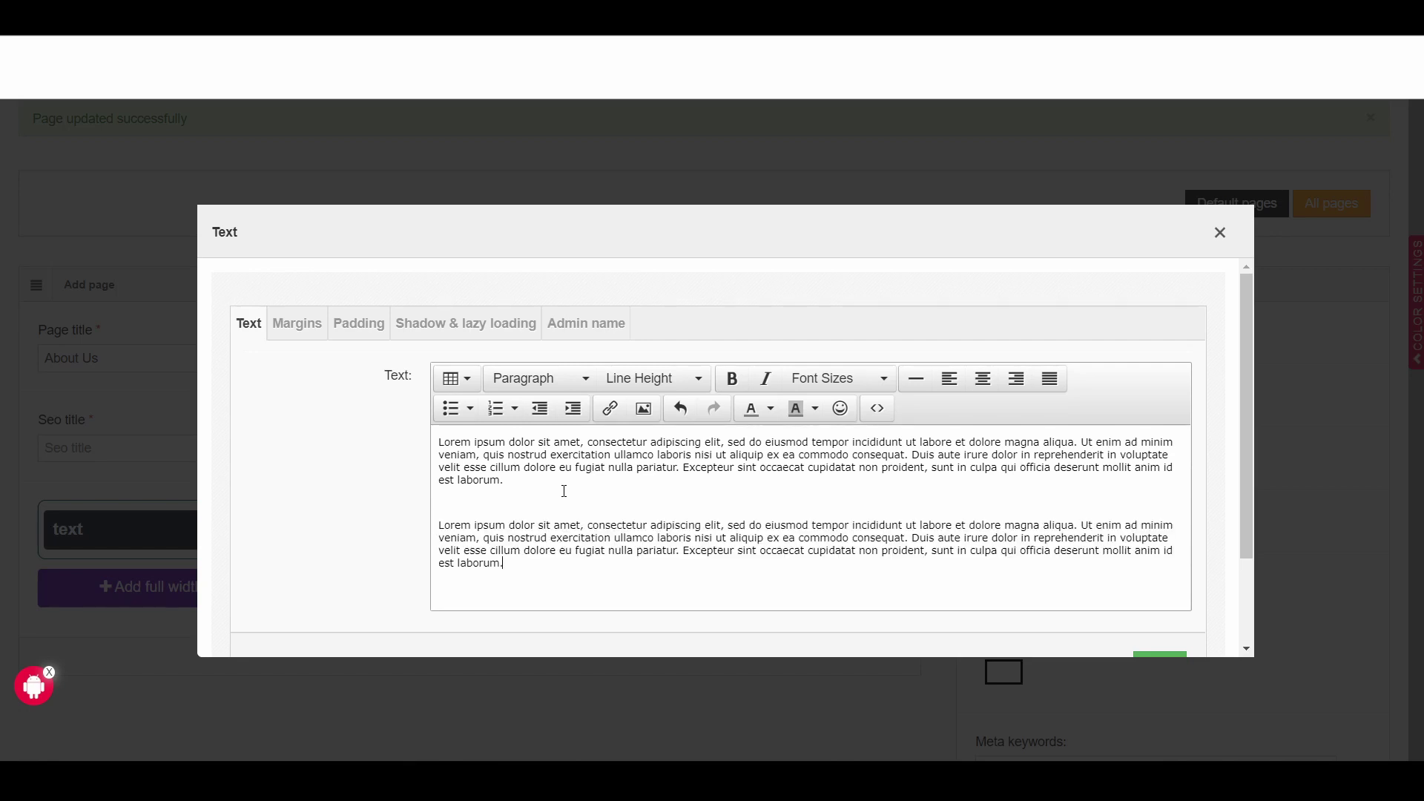
Set all the lorem ipsum text to 12pt and justify both paragraphs.
{"action": "key", "text": "ctrl+a"}
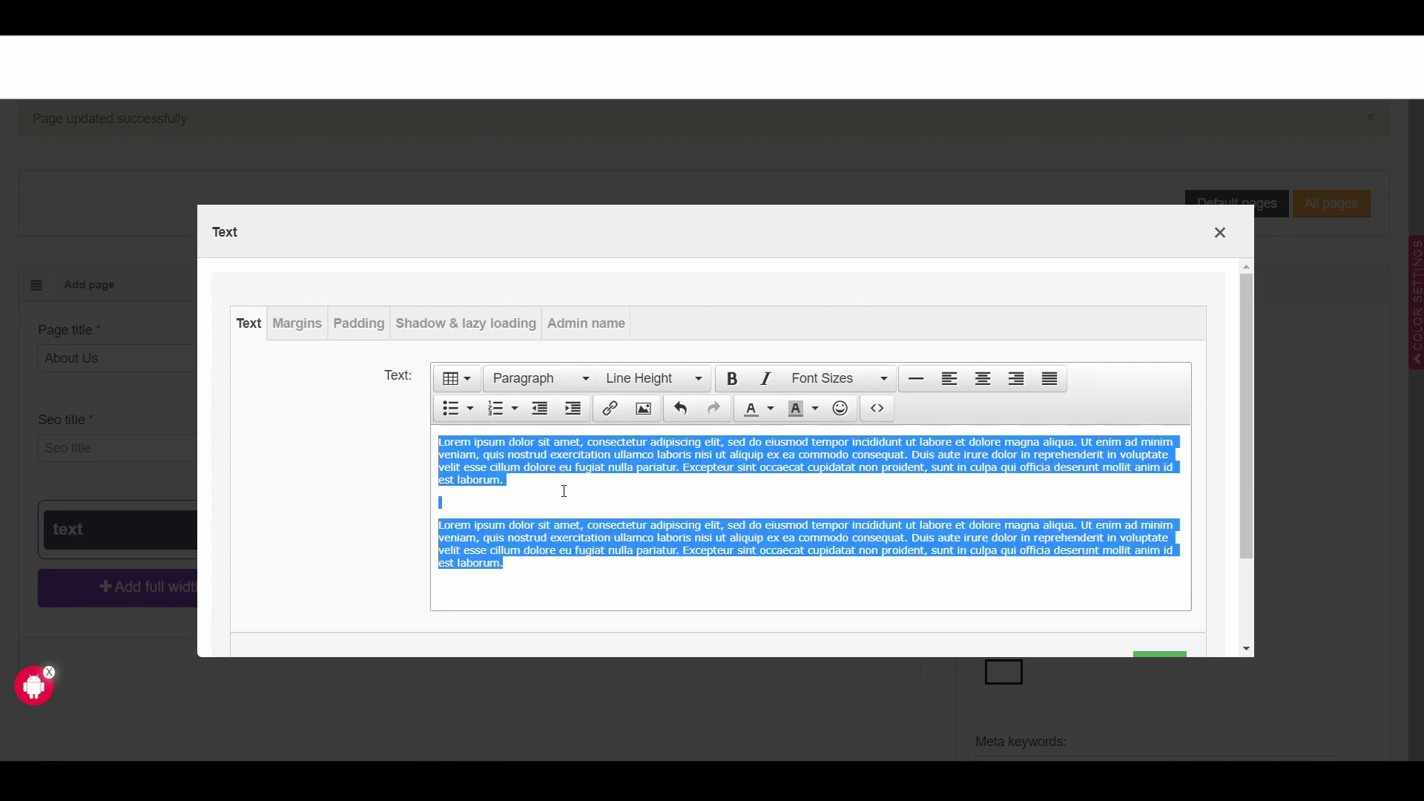
{"action": "left_click", "coordinate": [844, 379]}
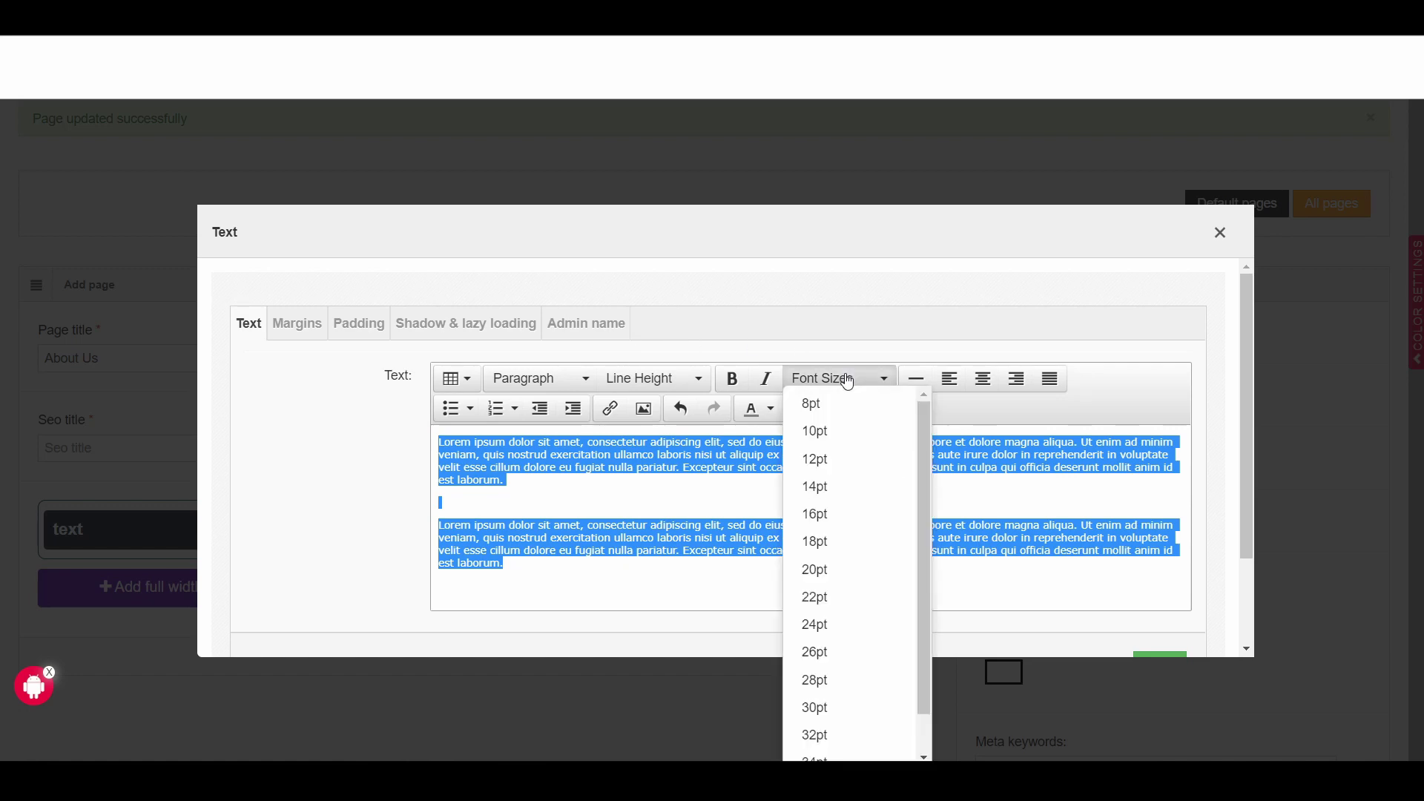
{"action": "left_click", "coordinate": [838, 460]}
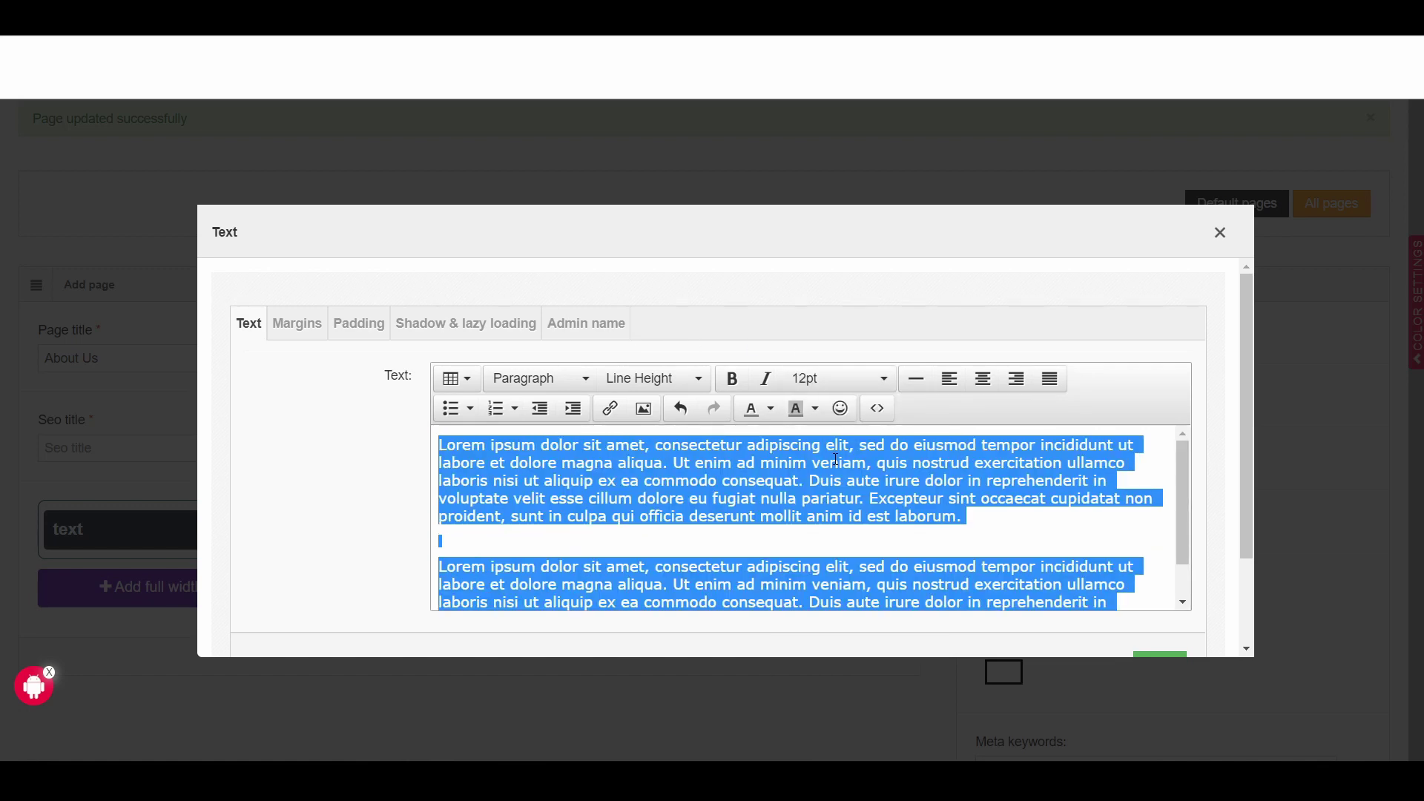
{"action": "left_click", "coordinate": [1059, 387]}
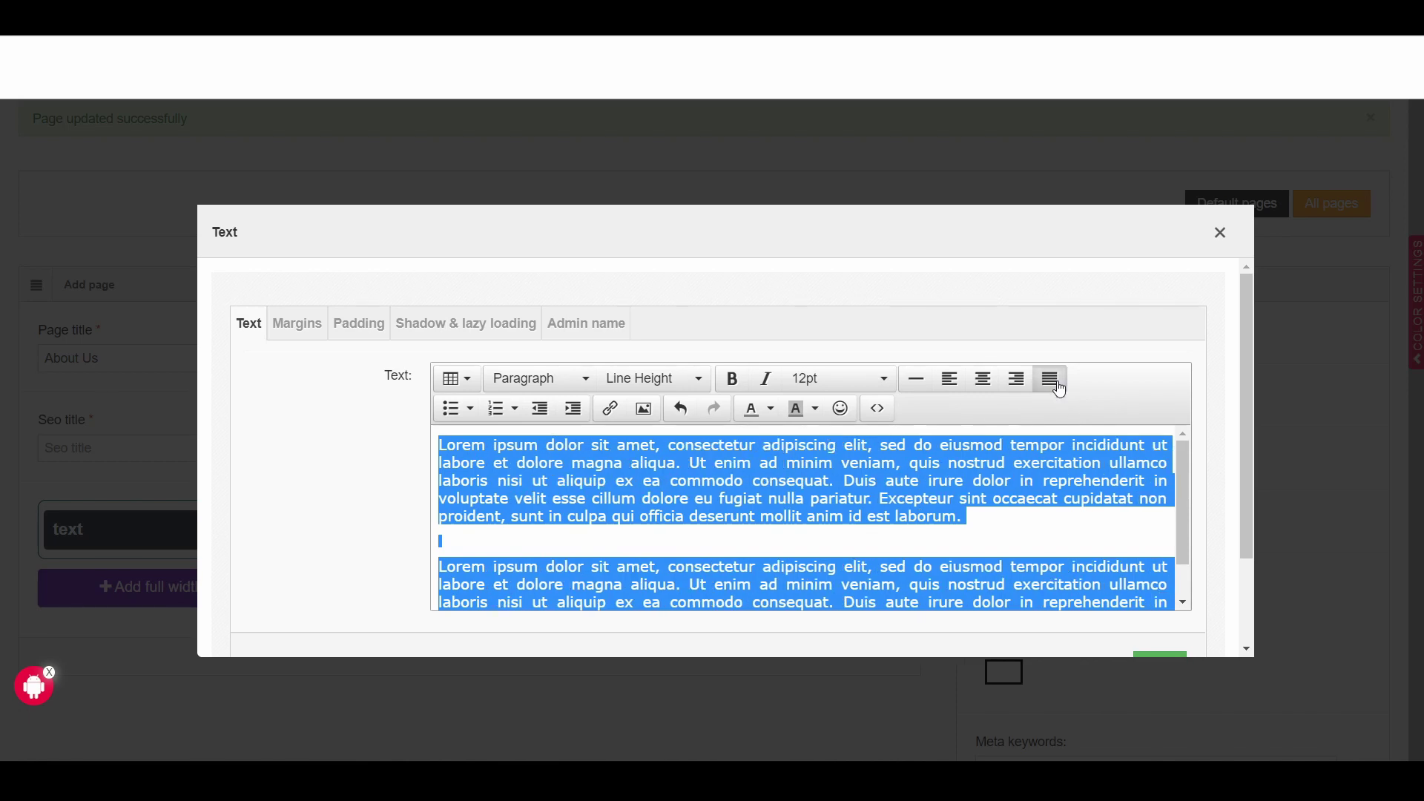
{"action": "scroll", "coordinate": [1076, 519], "scroll_direction": "down", "scroll_amount": 5}
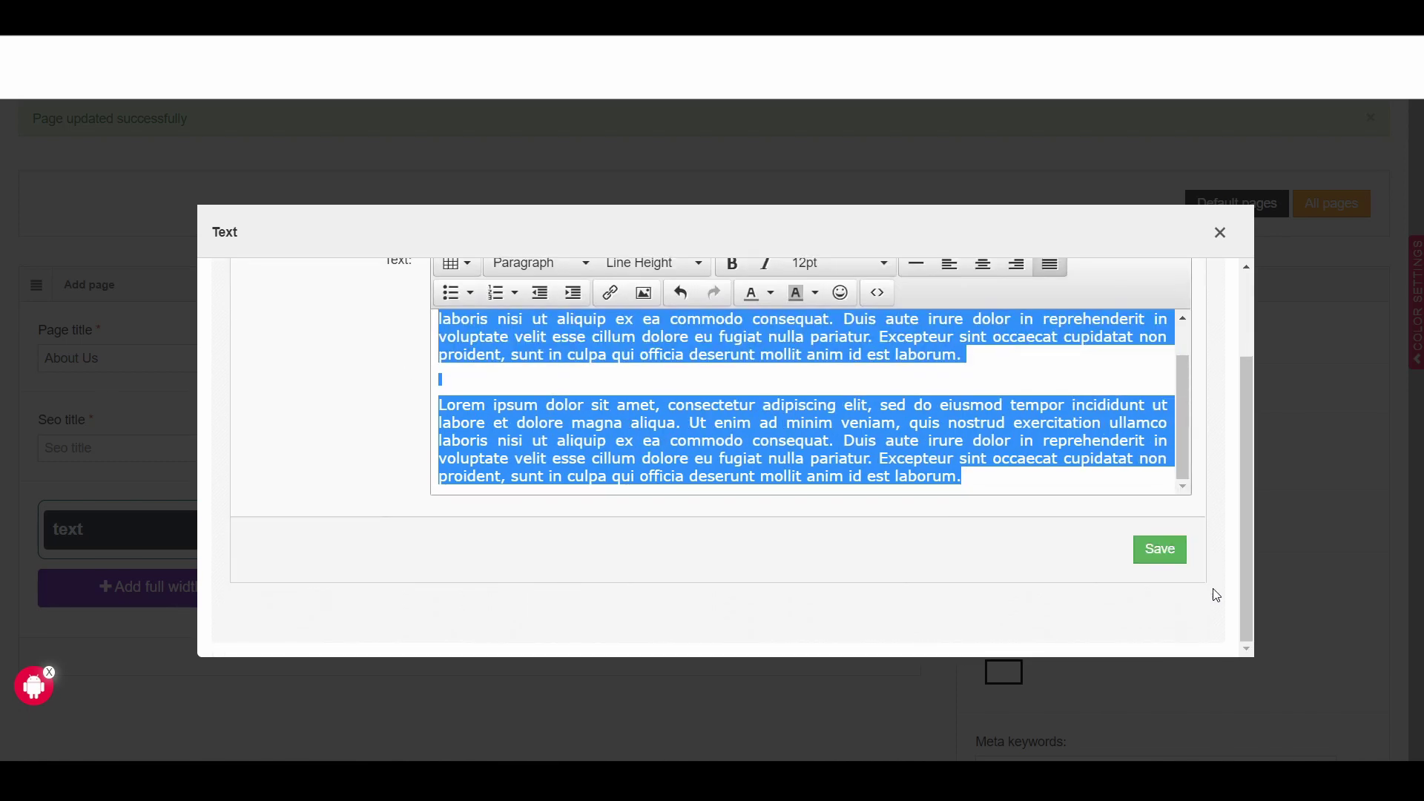
{"action": "left_click", "coordinate": [1075, 491]}
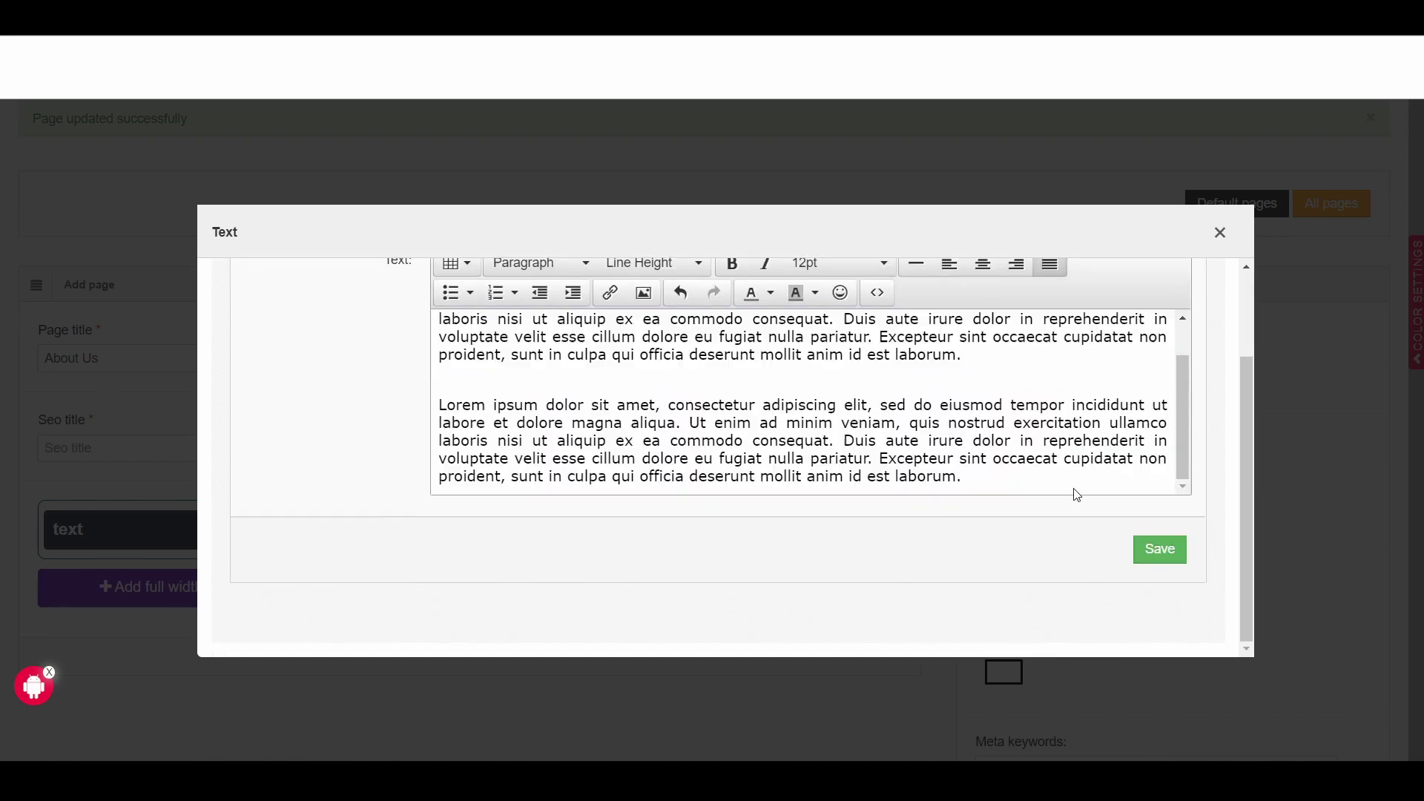
Save the lorem ipsum text module and update the About Us page.
{"action": "left_click", "coordinate": [1160, 550]}
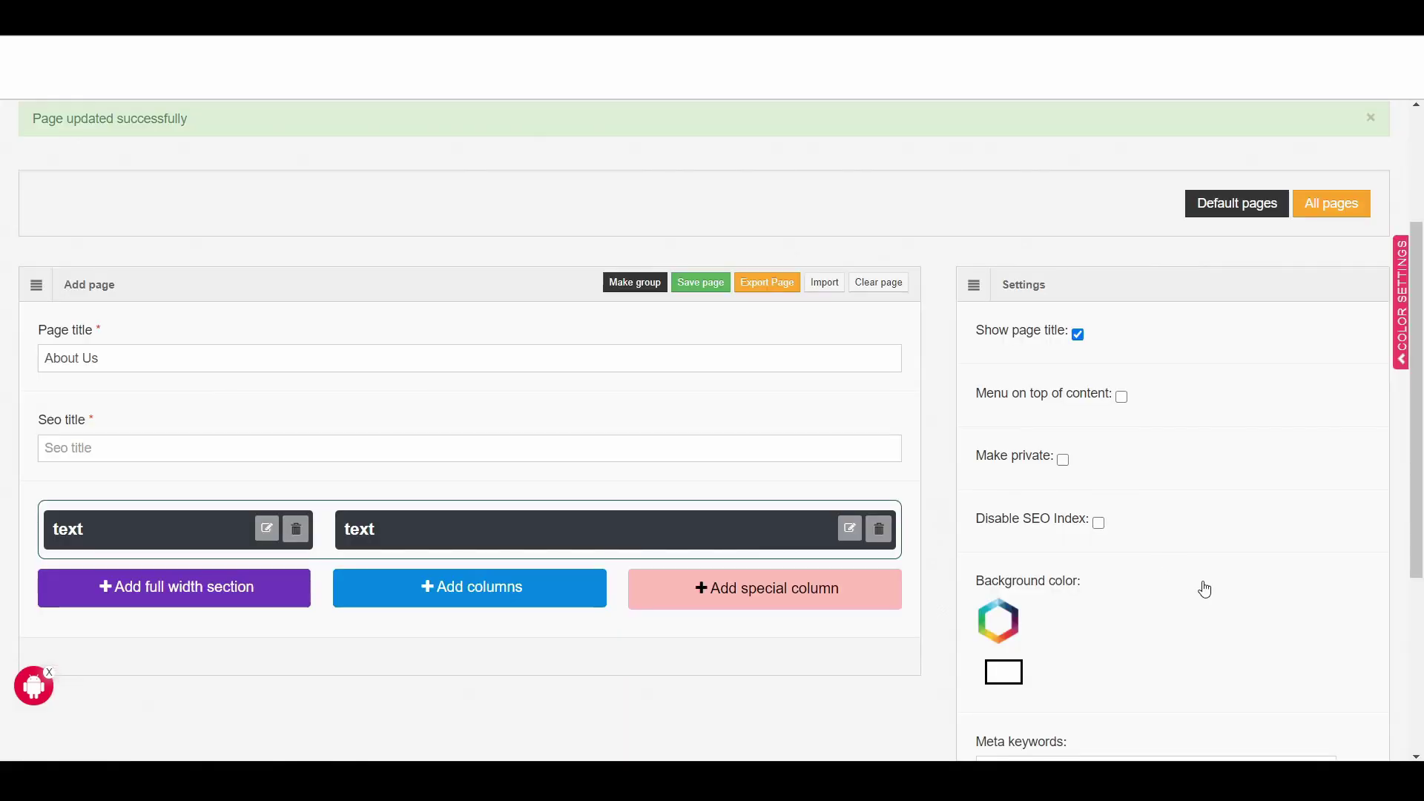
{"action": "scroll", "coordinate": [1202, 586], "scroll_direction": "down", "scroll_amount": 4}
{"action": "left_click", "coordinate": [1129, 669]}
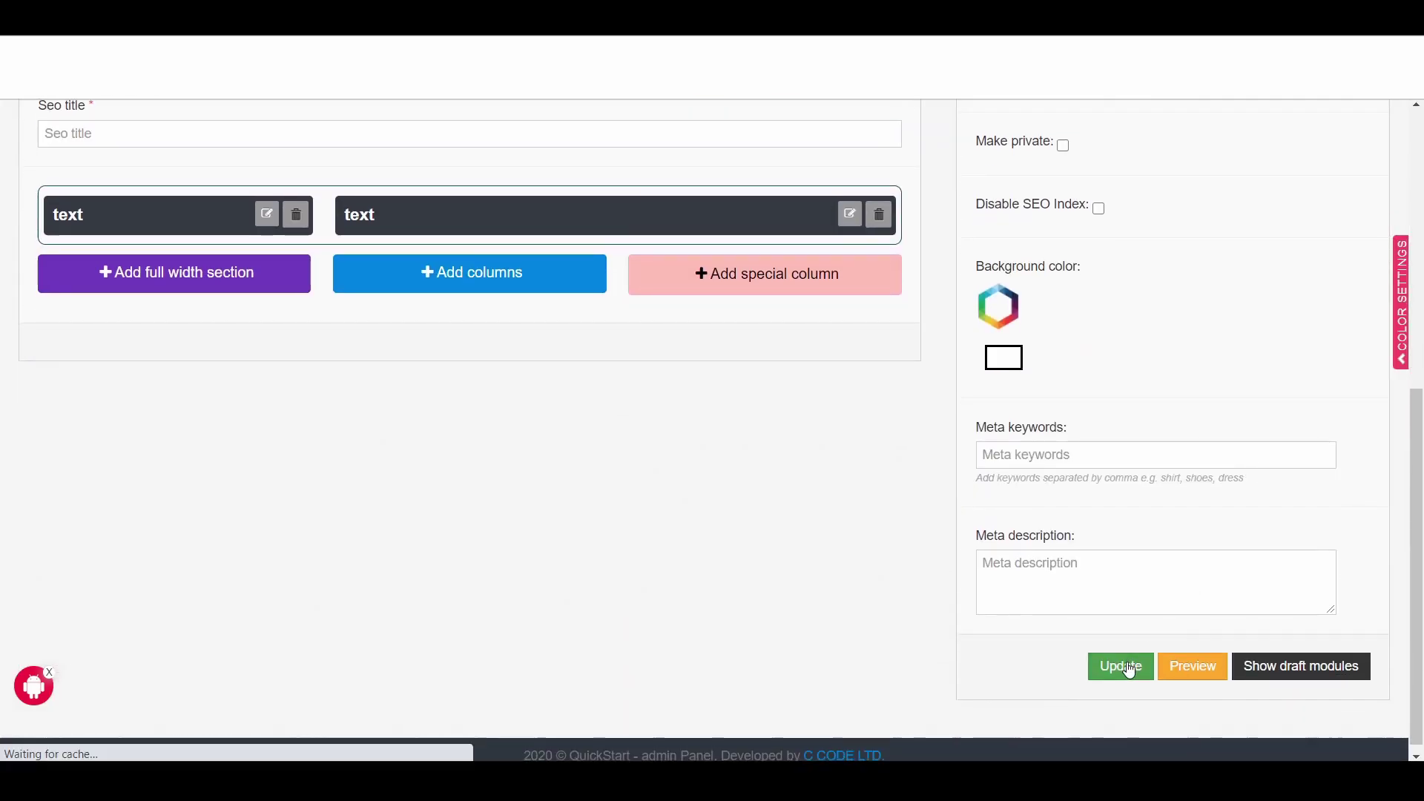
Preview the About Us page on the live site.
{"action": "scroll", "coordinate": [742, 540], "scroll_direction": "down", "scroll_amount": 4}
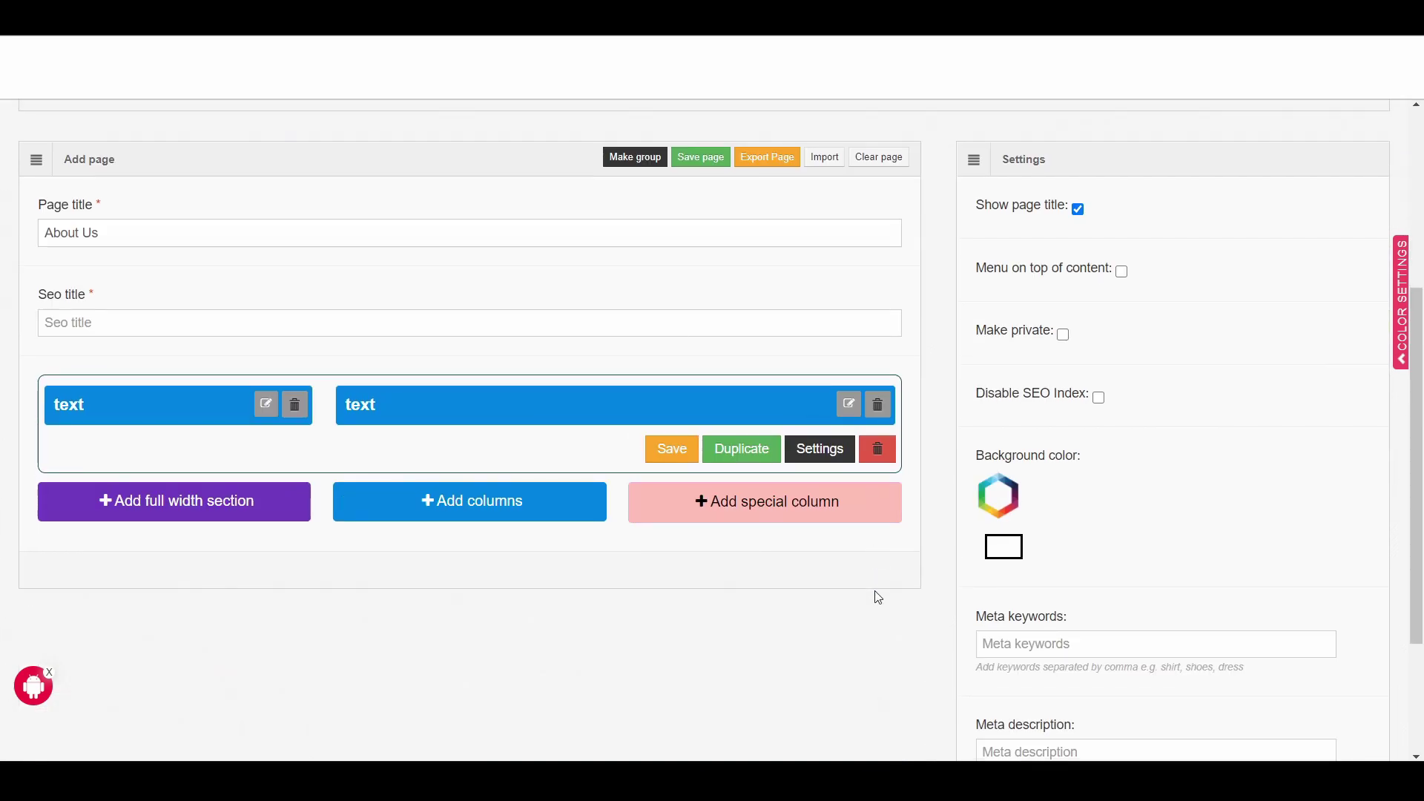
{"action": "scroll", "coordinate": [913, 661], "scroll_direction": "down", "scroll_amount": 3}
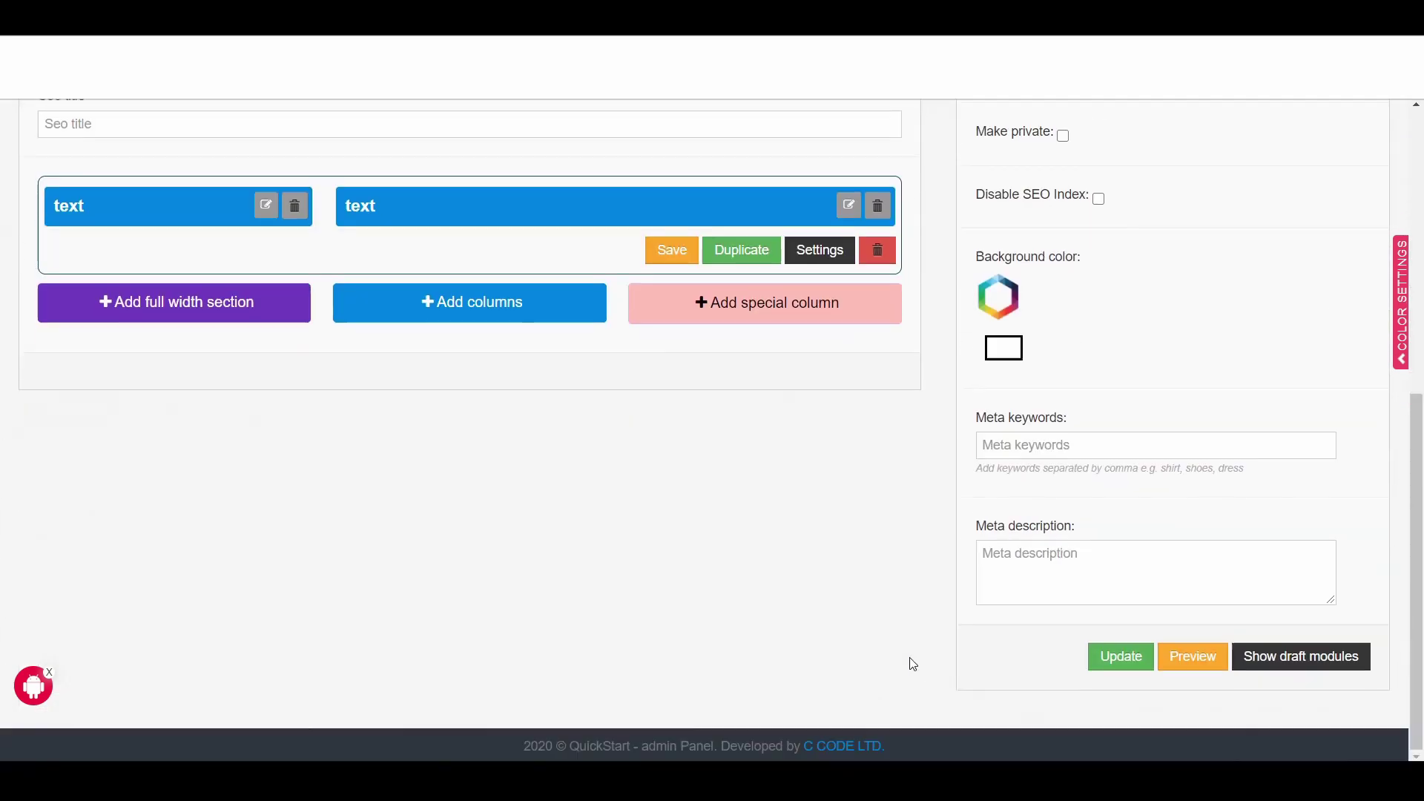
{"action": "left_click", "coordinate": [1195, 664]}
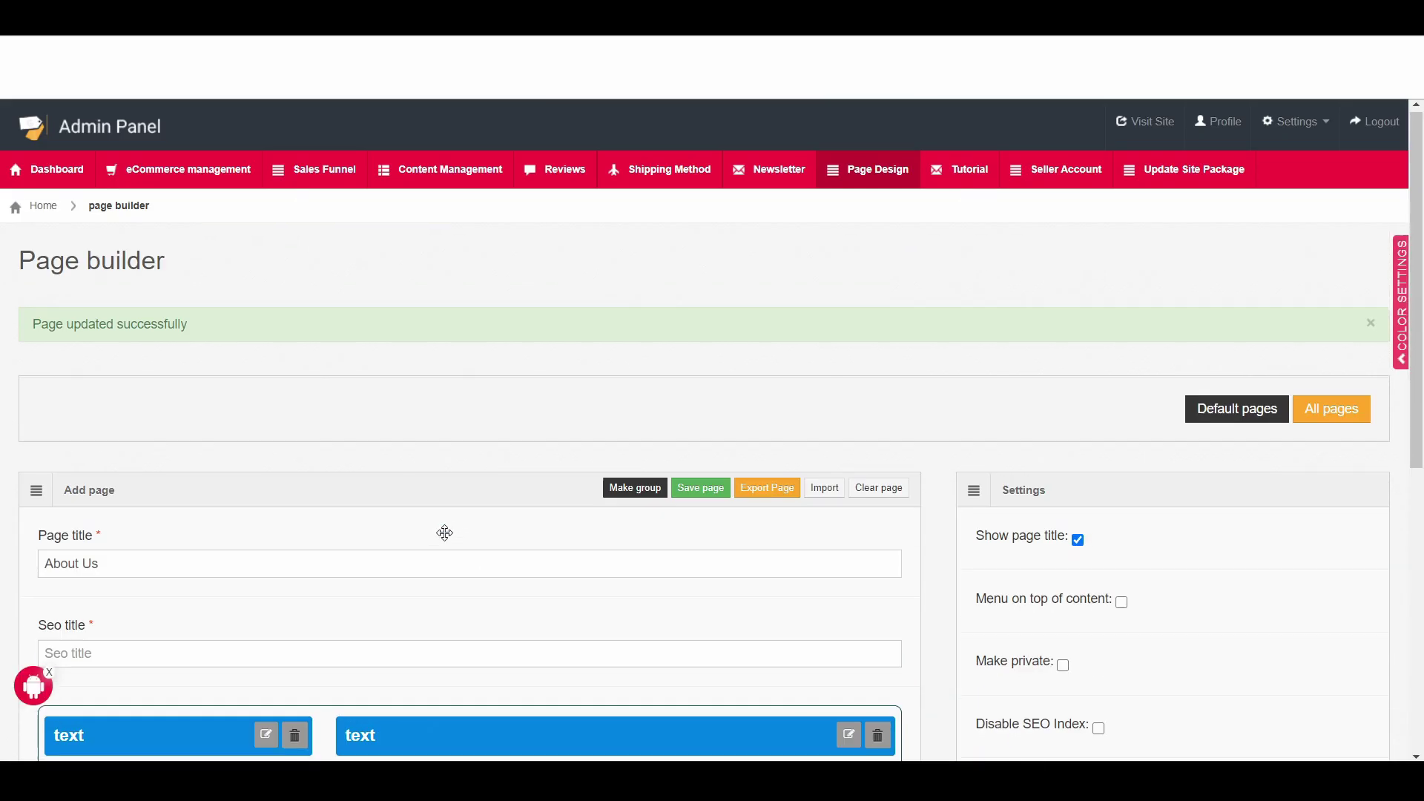
In Page Design's All pages list, set About Us to show in the primary menu.
{"action": "left_click", "coordinate": [869, 189]}
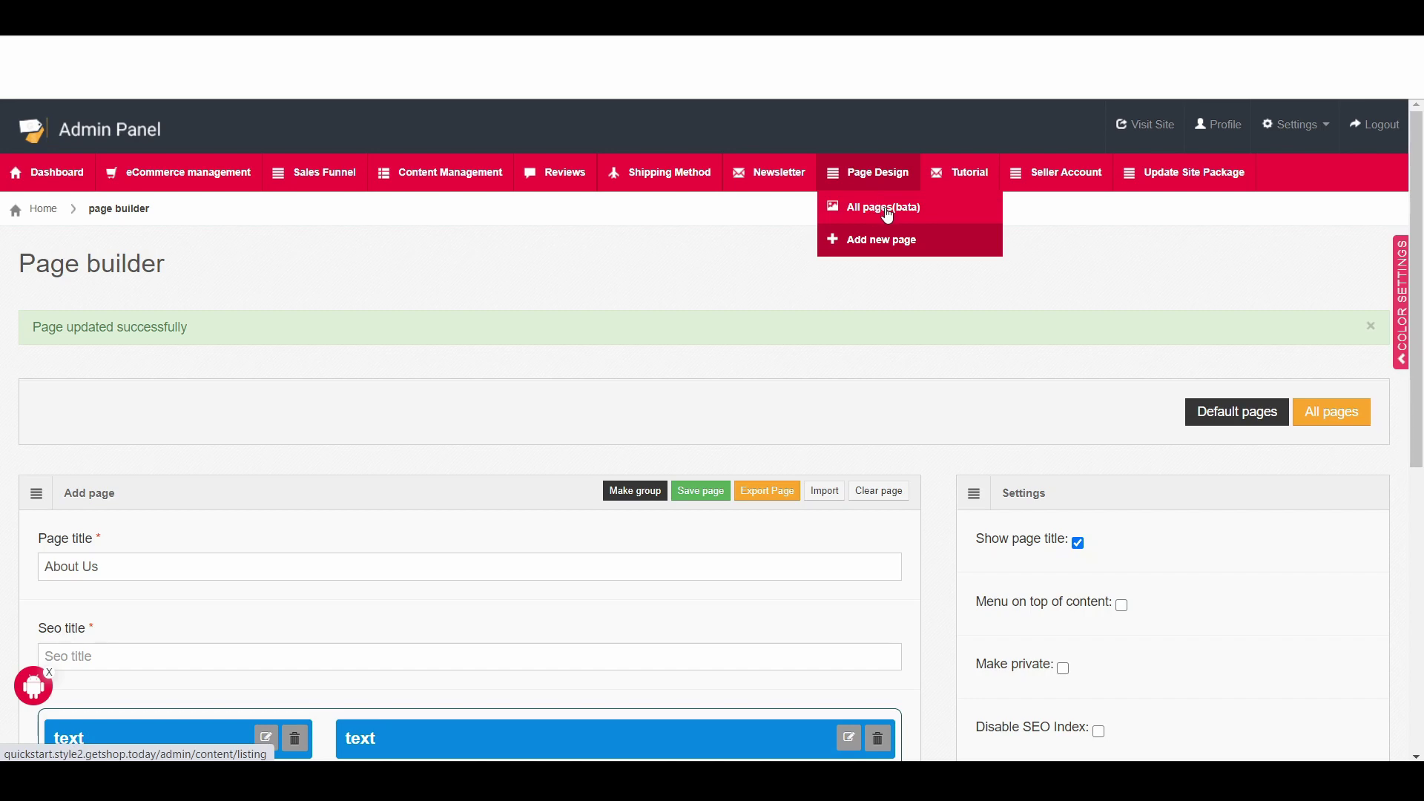
{"action": "left_click", "coordinate": [888, 215]}
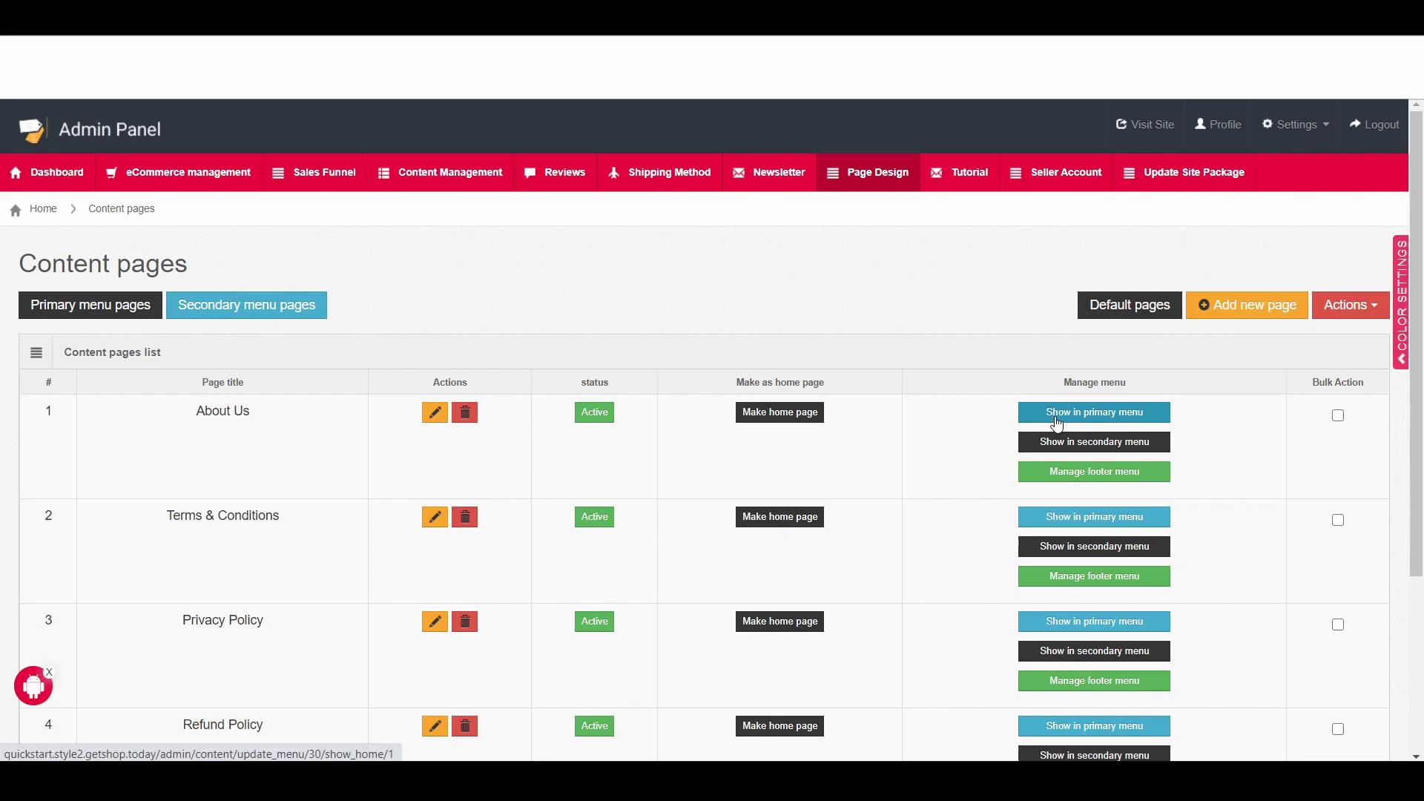
{"action": "left_click", "coordinate": [1143, 420]}
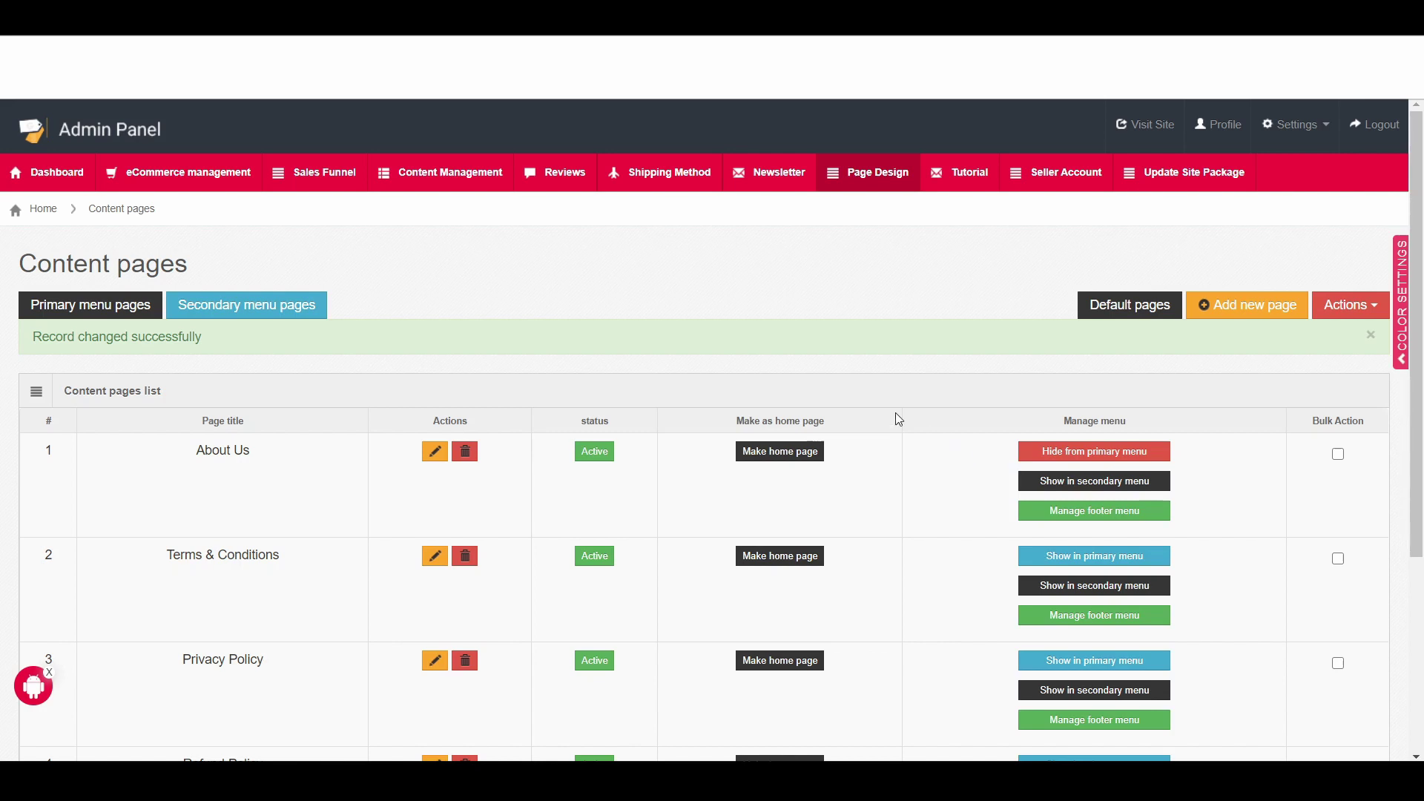
Activate the inactive About Us link under Content Management's menu link settings.
{"action": "left_click", "coordinate": [459, 177]}
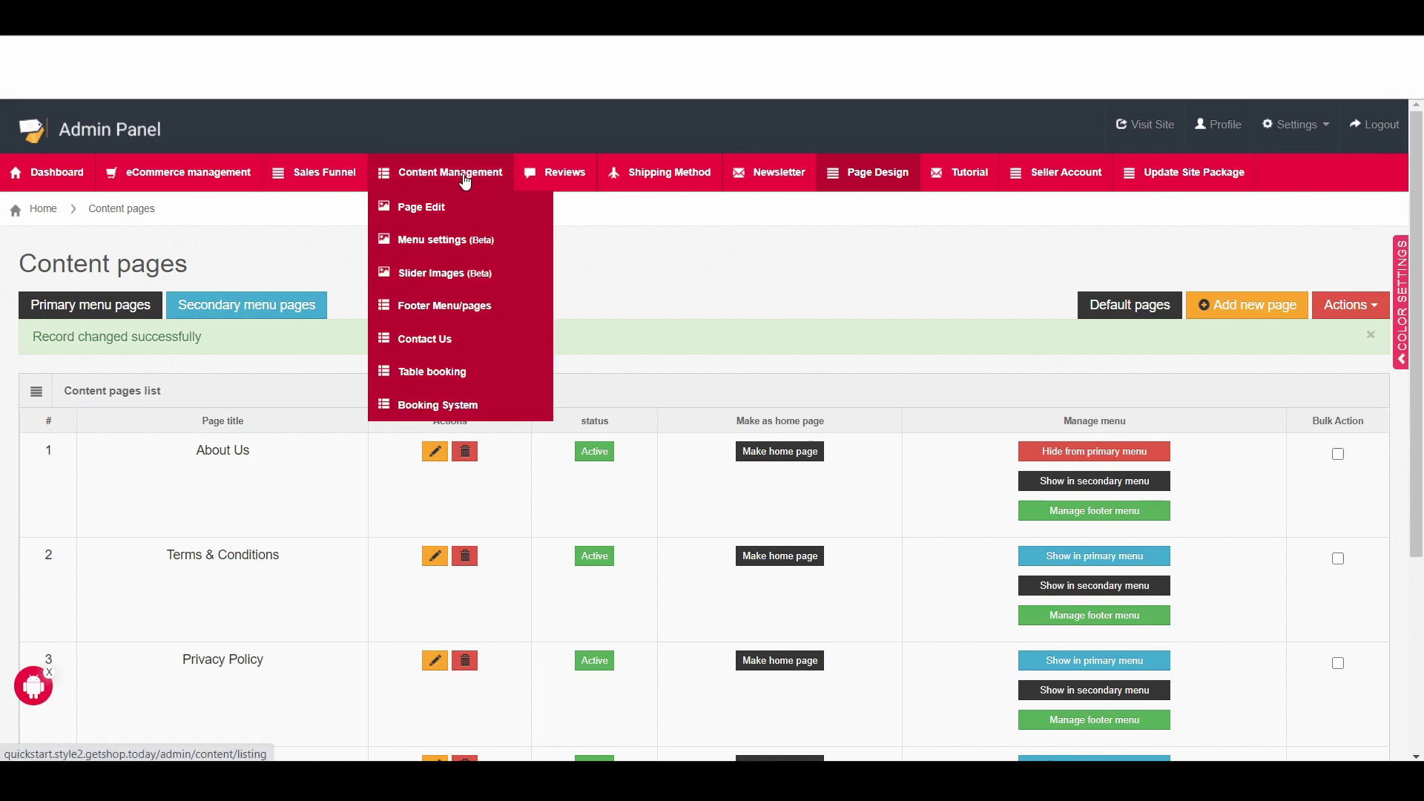
{"action": "left_click", "coordinate": [465, 241]}
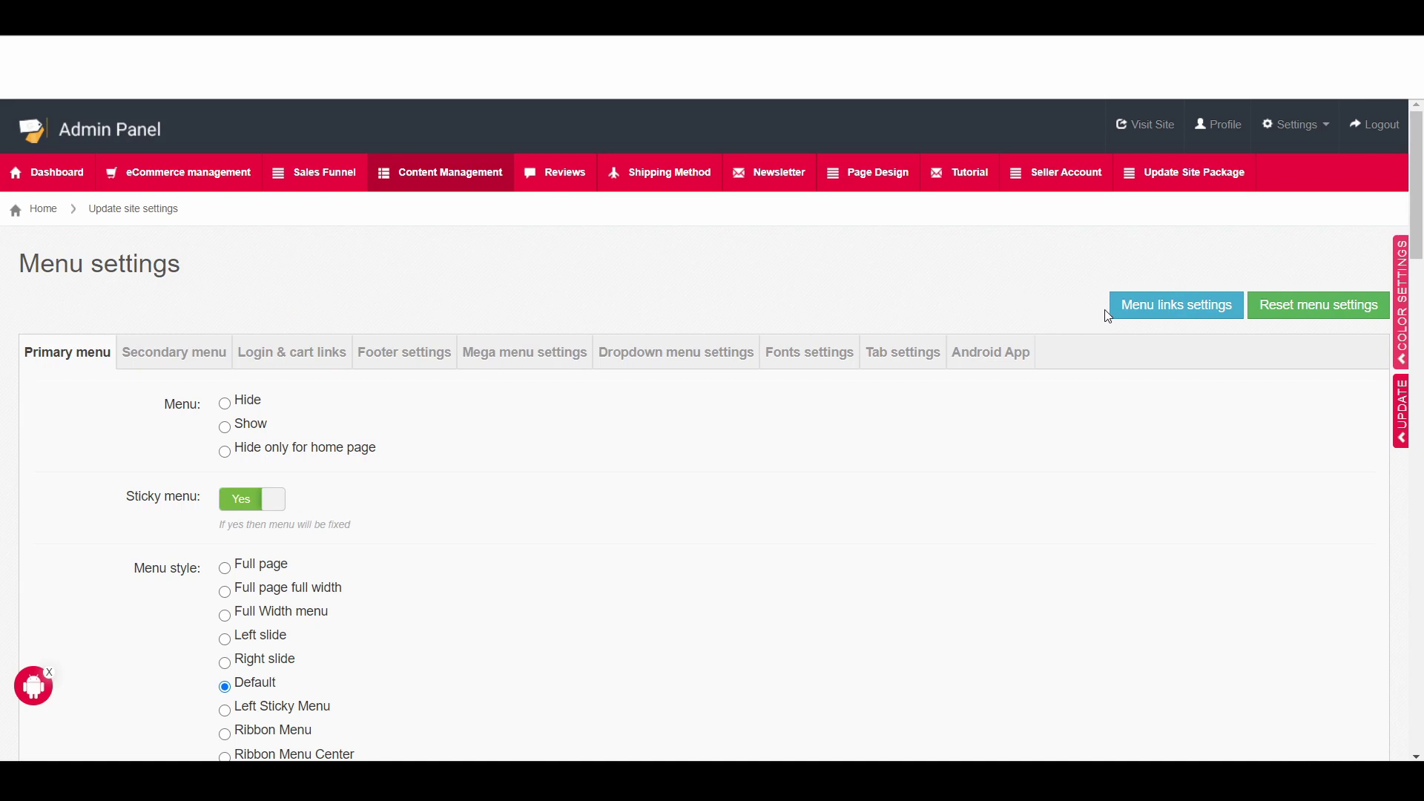
{"action": "left_click", "coordinate": [1181, 316]}
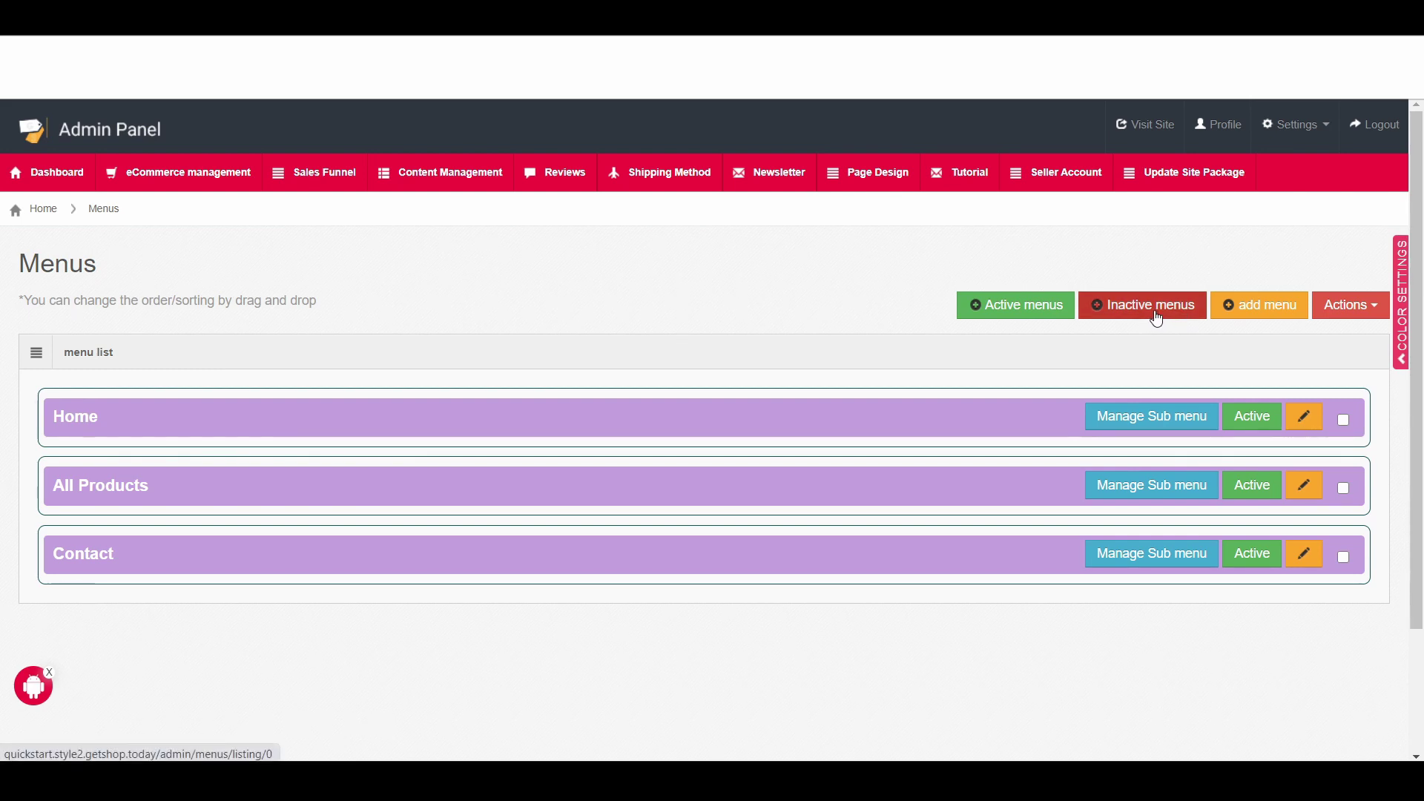
{"action": "left_click", "coordinate": [1156, 318]}
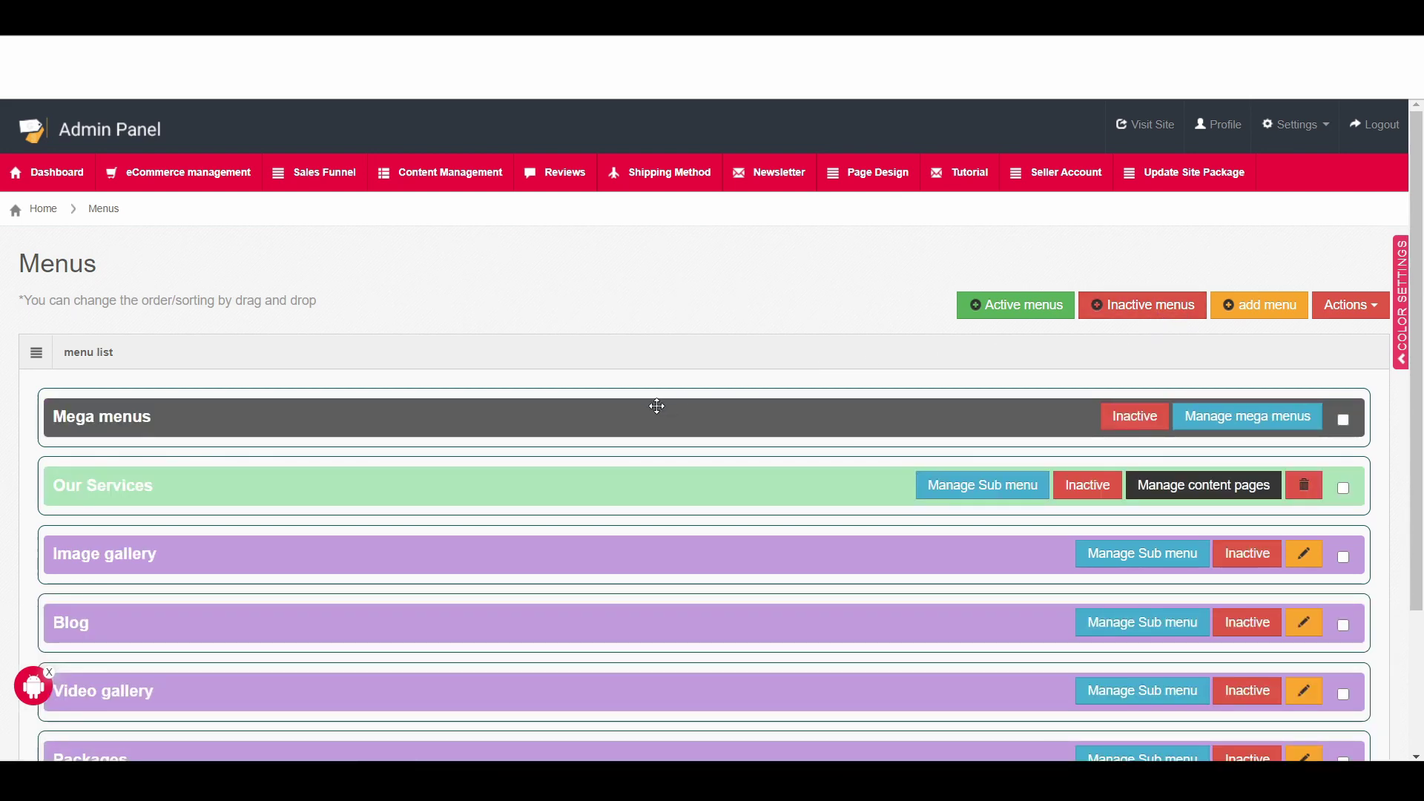
{"action": "scroll", "coordinate": [652, 403], "scroll_direction": "down", "scroll_amount": 3}
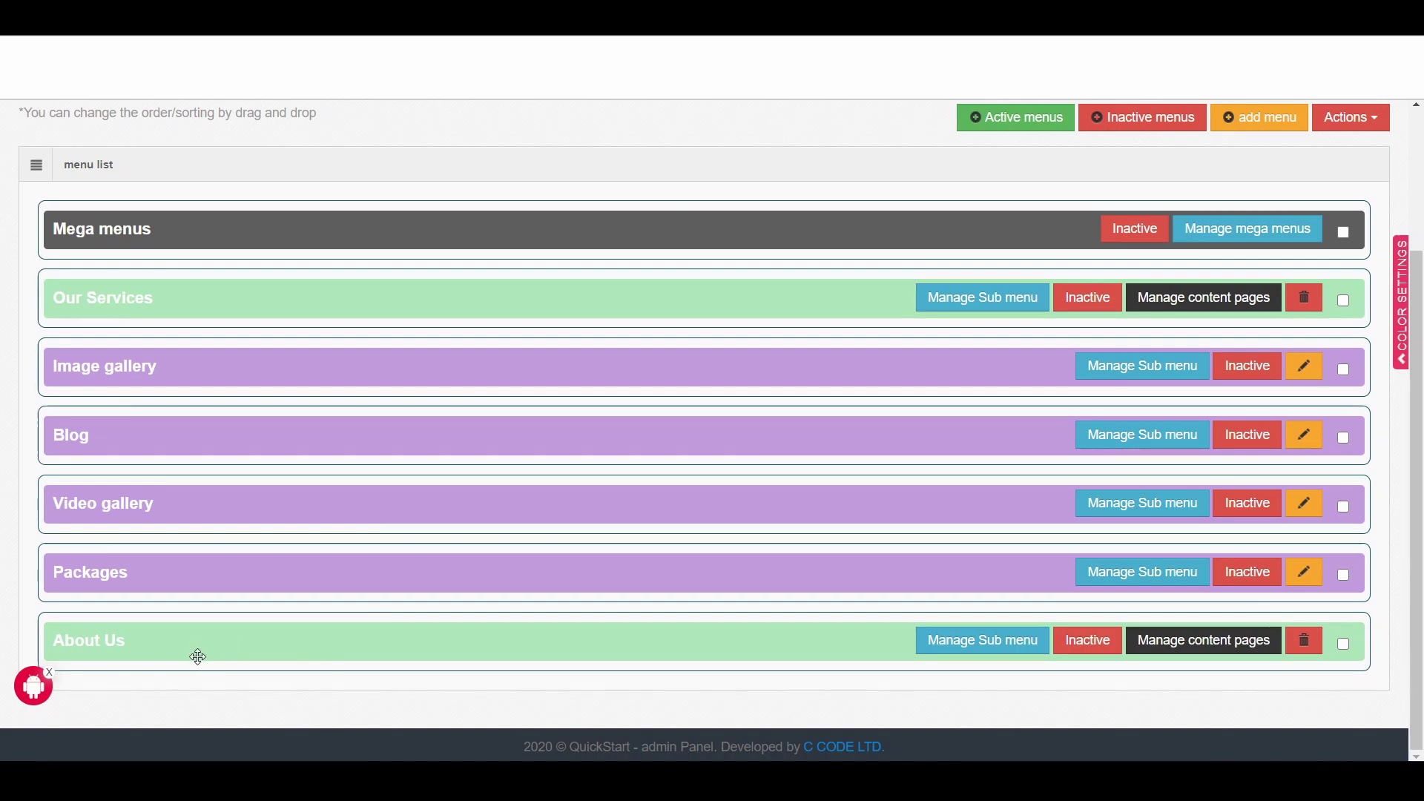
{"action": "left_click", "coordinate": [1091, 651]}
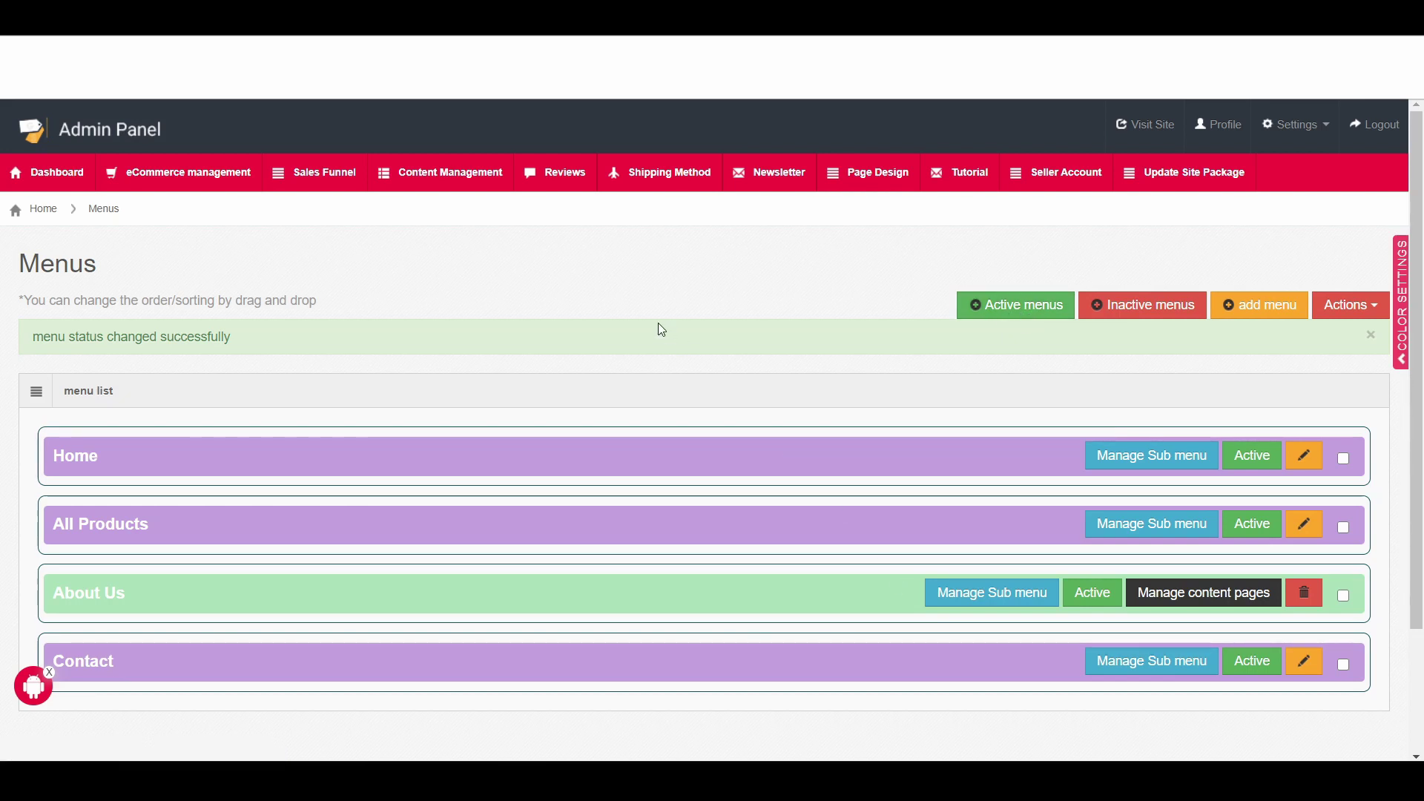
{"action": "key", "text": "ctrl+Tab"}
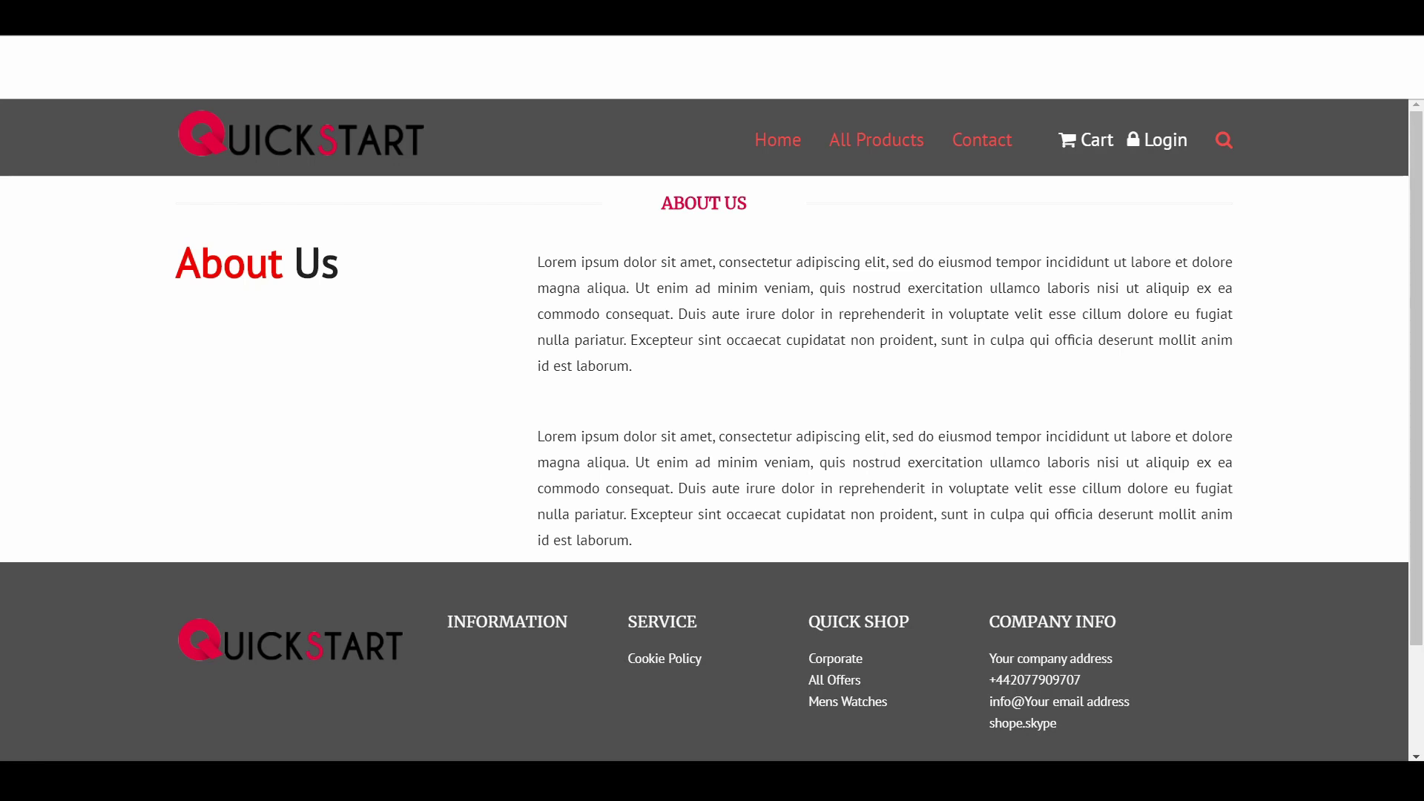
{"action": "key", "text": "F5"}
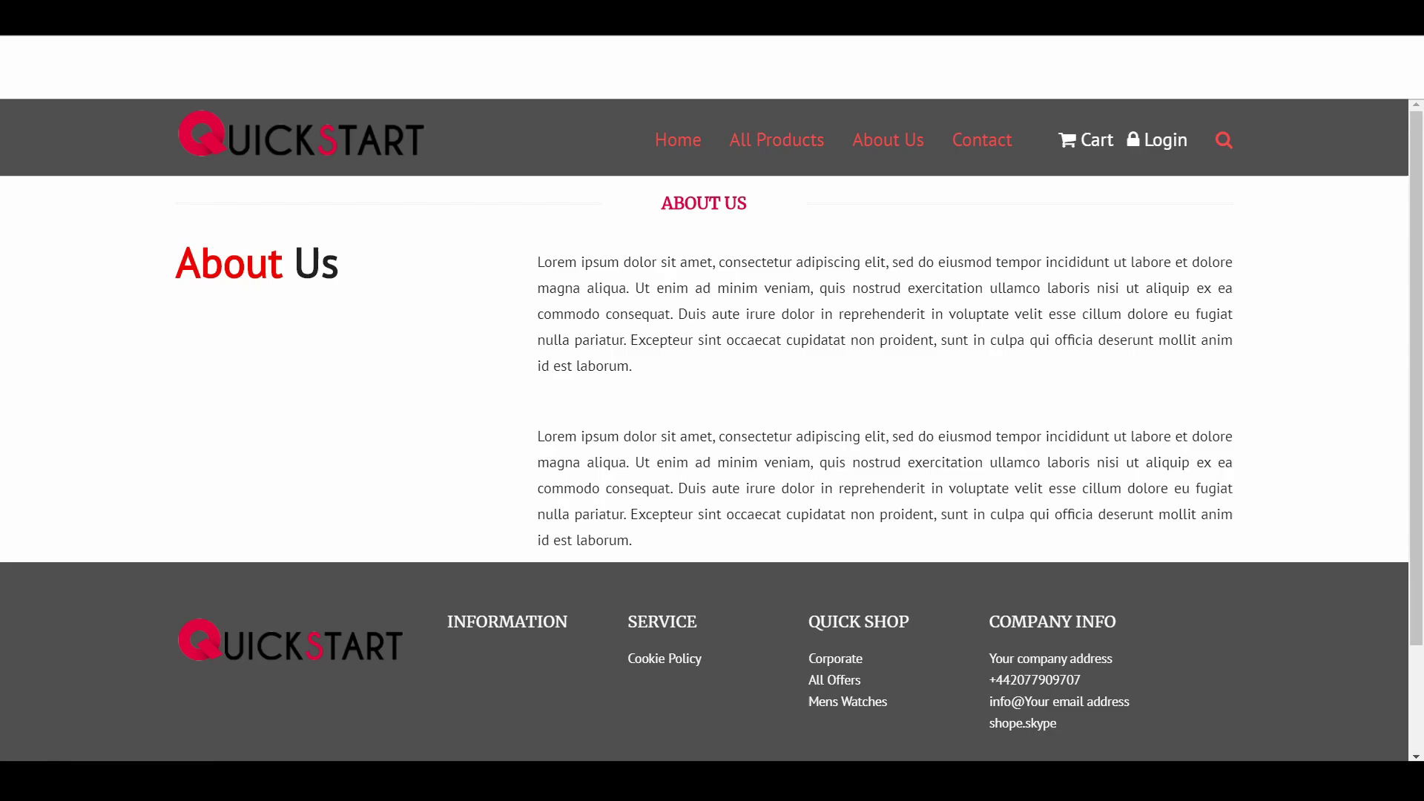
{"action": "key", "text": "ctrl+Tab"}
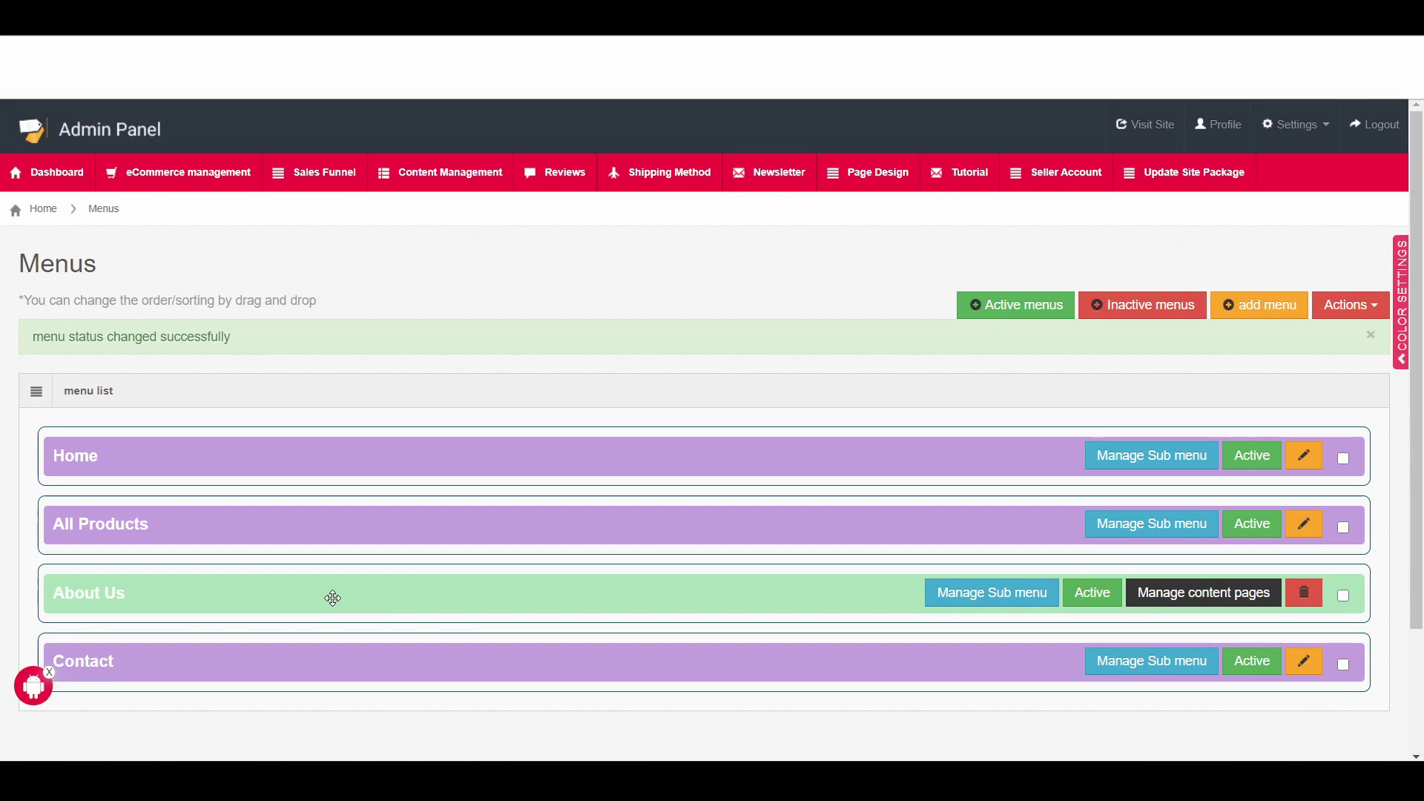
Drag About Us above All Products so it sits second after Home.
{"action": "left_click_drag", "start_coordinate": [332, 598], "coordinate": [331, 548]}
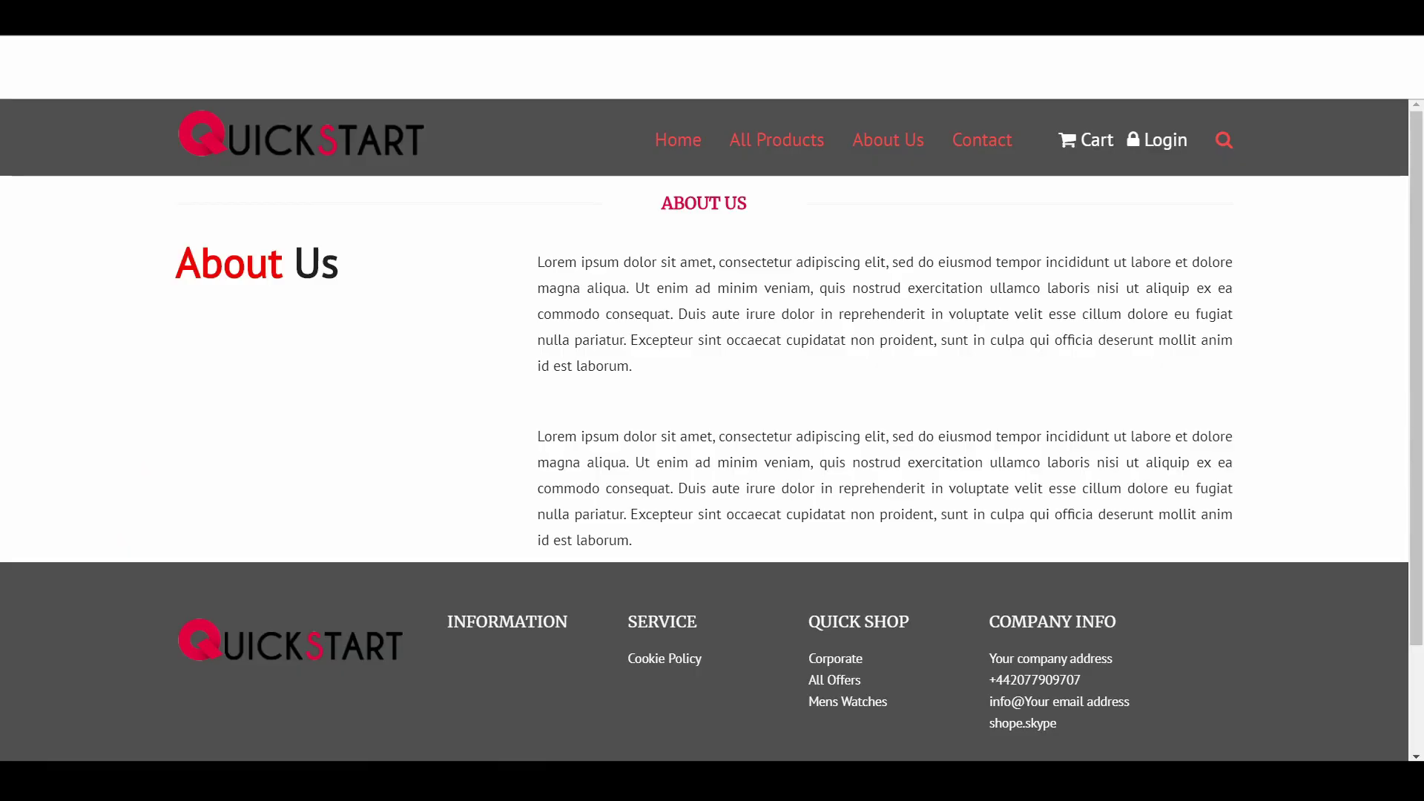
Reload the storefront About Us page to check the menu reads Home, About Us, All Products.
{"action": "key", "text": "F5"}
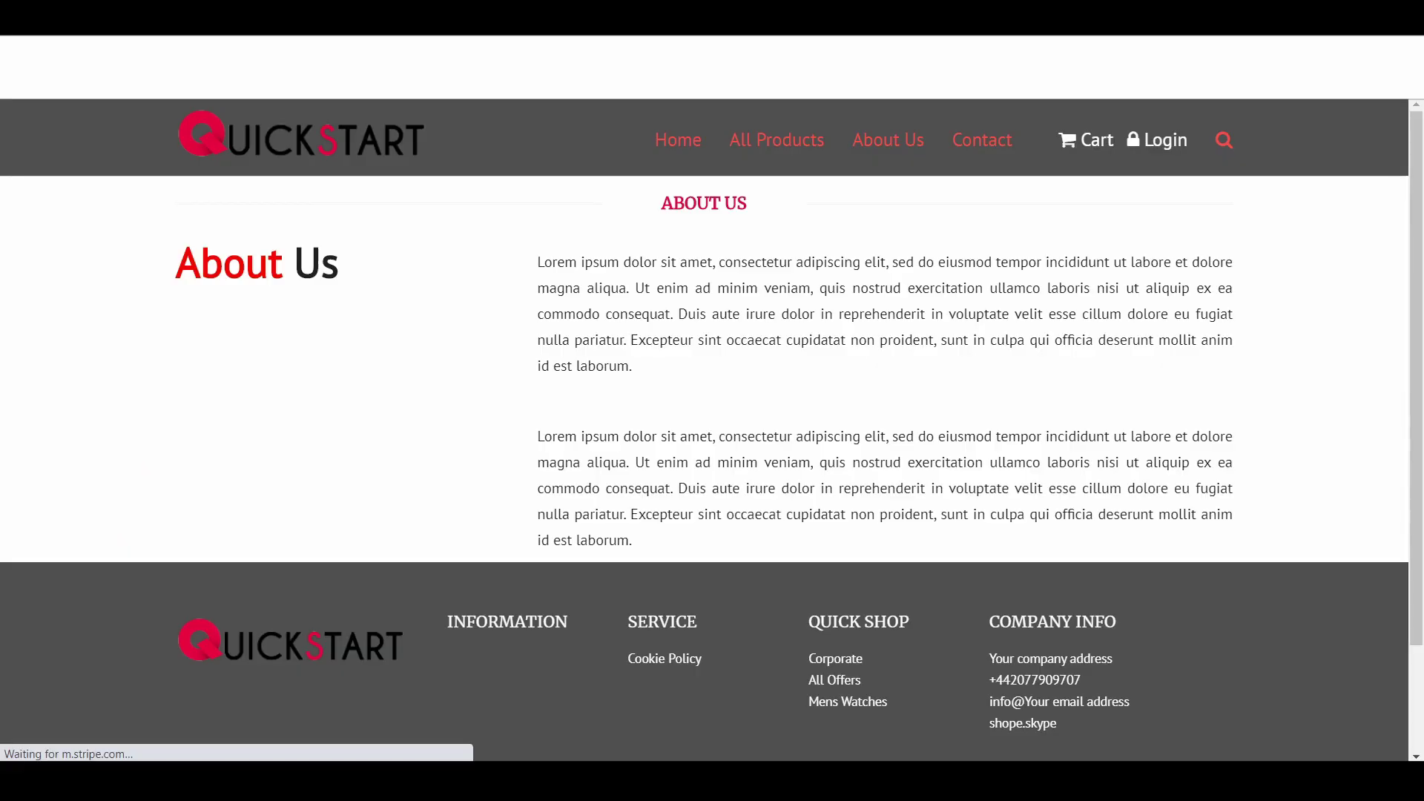